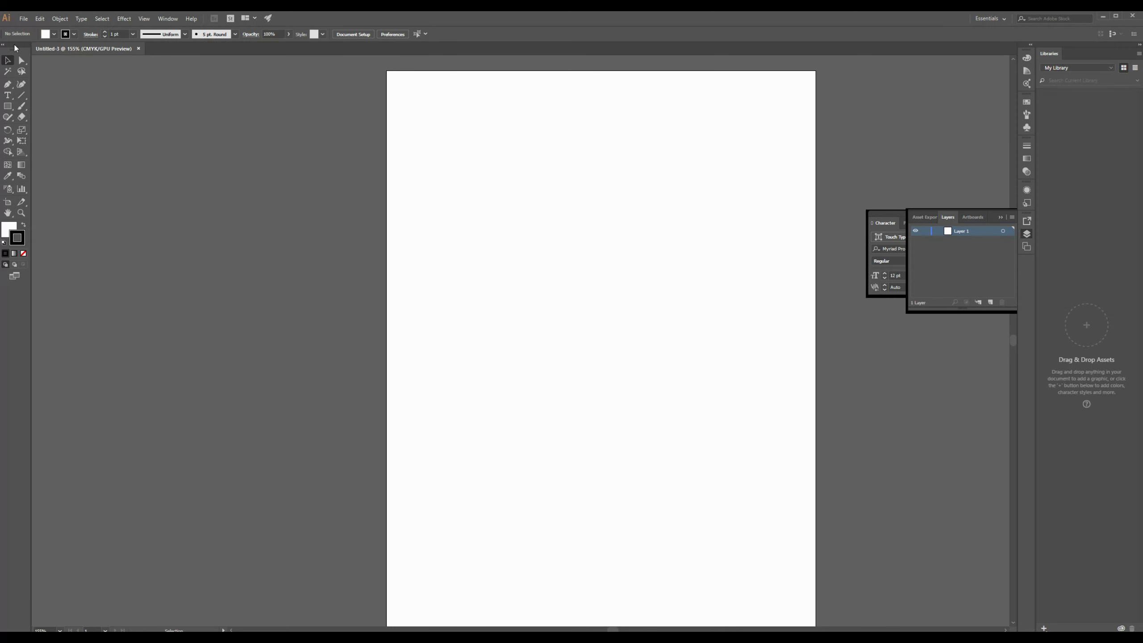
- Float the toolbox beside the artboard, and close the Character panel so that only Layers remains open by the dock
drag(15, 48, 166, 83)
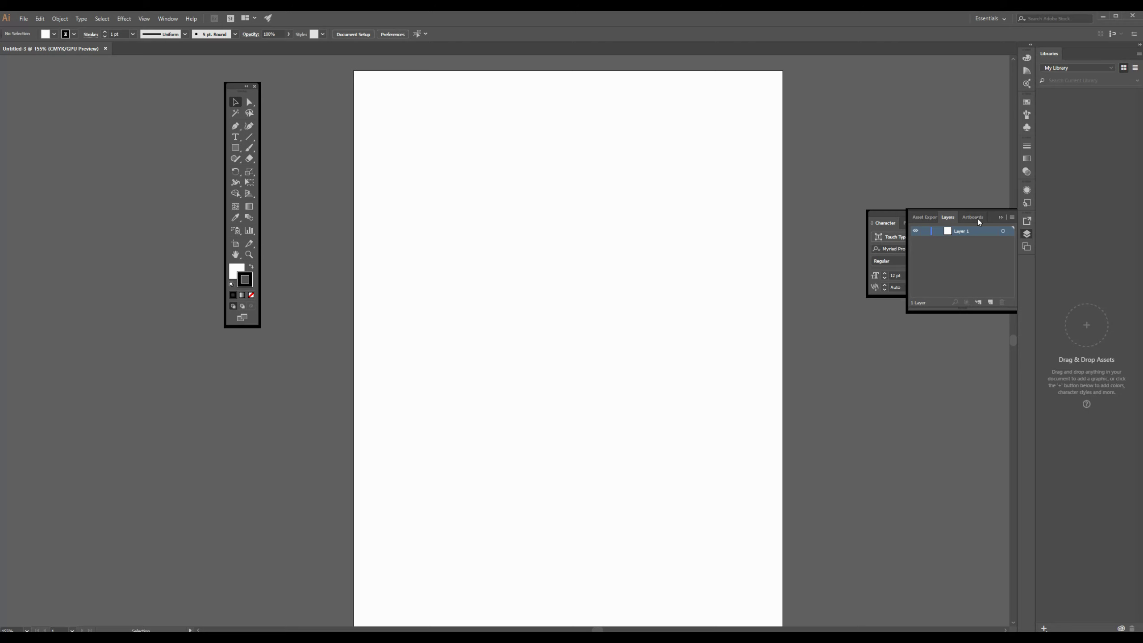
click(1000, 217)
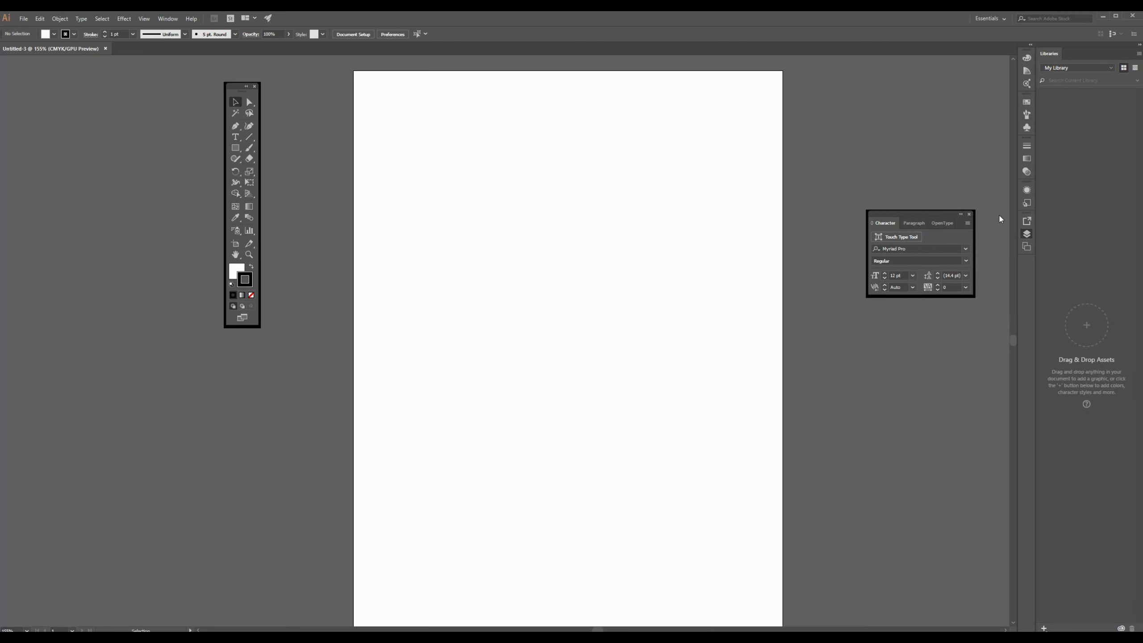
click(970, 214)
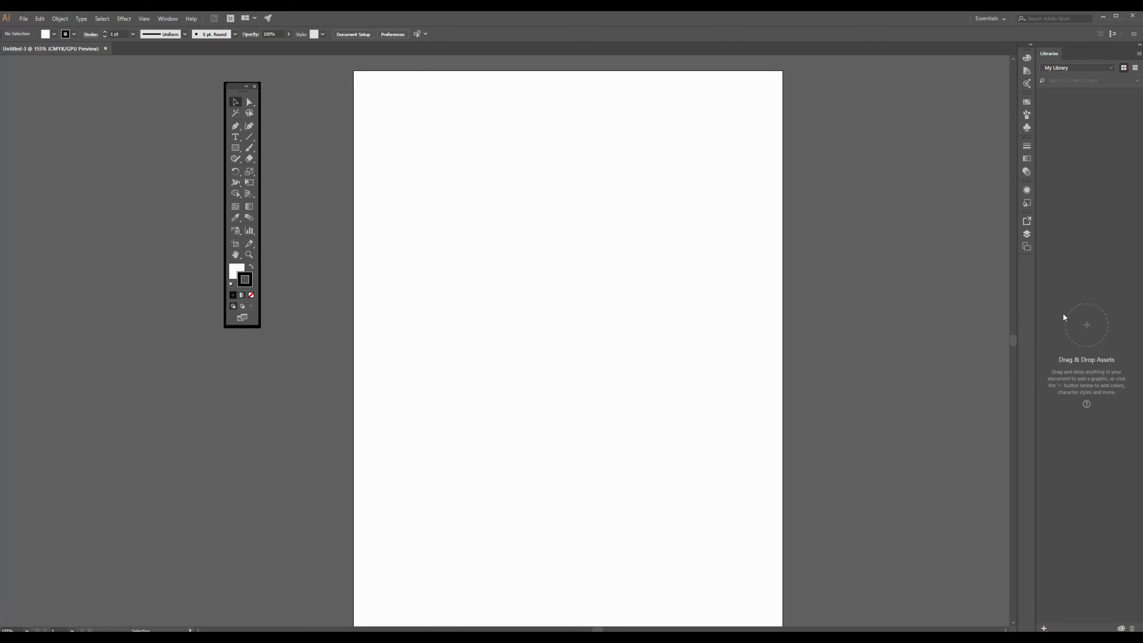
click(1027, 234)
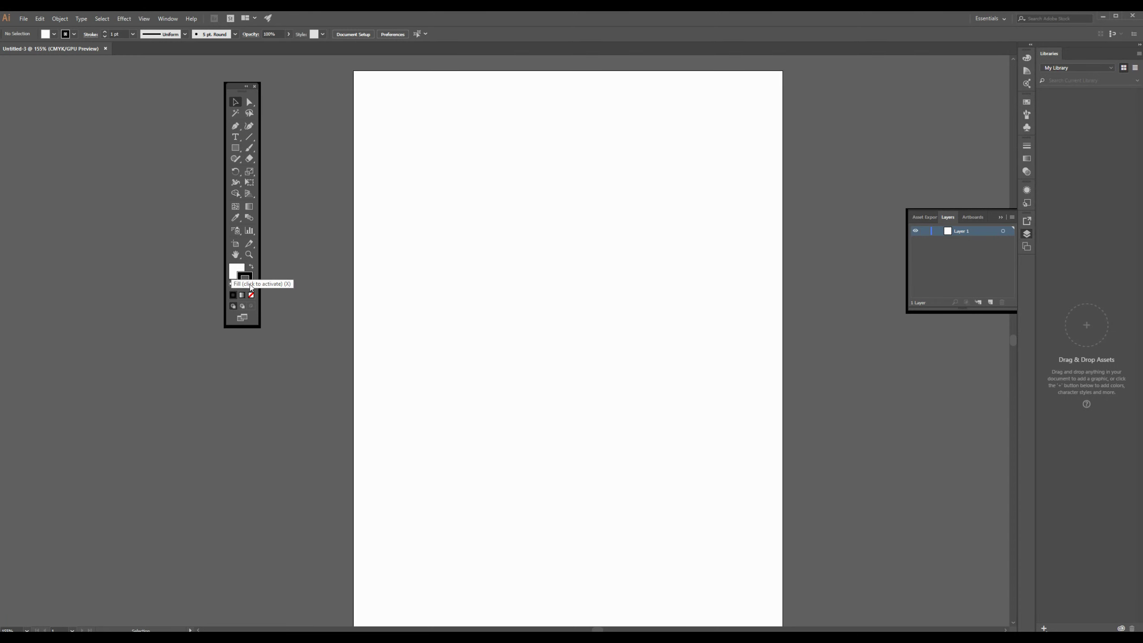
- Draw a rectangle about 4.62 in wide and 2.46 in high on the upper artboard, and fill it with dark red #751C1C
click(235, 149)
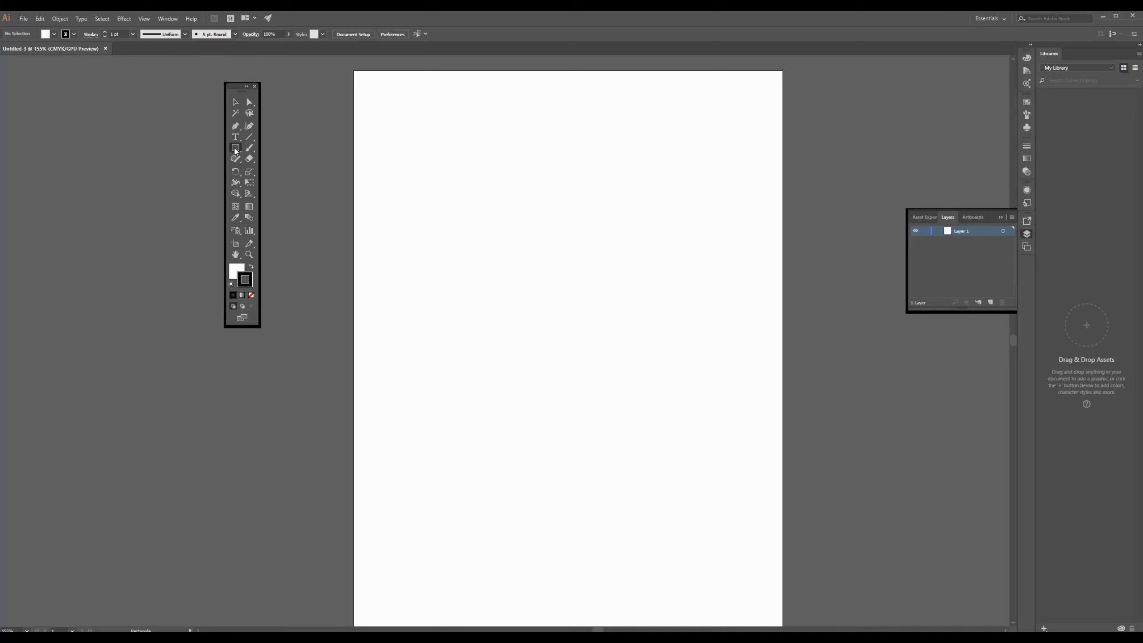
drag(423, 142, 681, 306)
drag(476, 182, 659, 266)
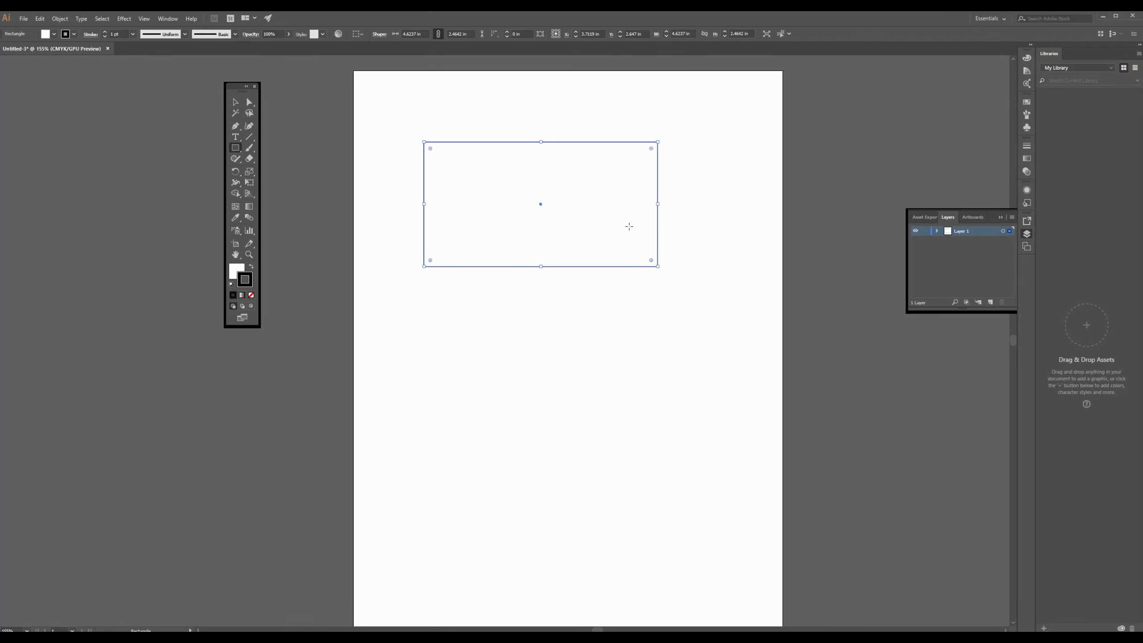
click(235, 272)
double_click(237, 276)
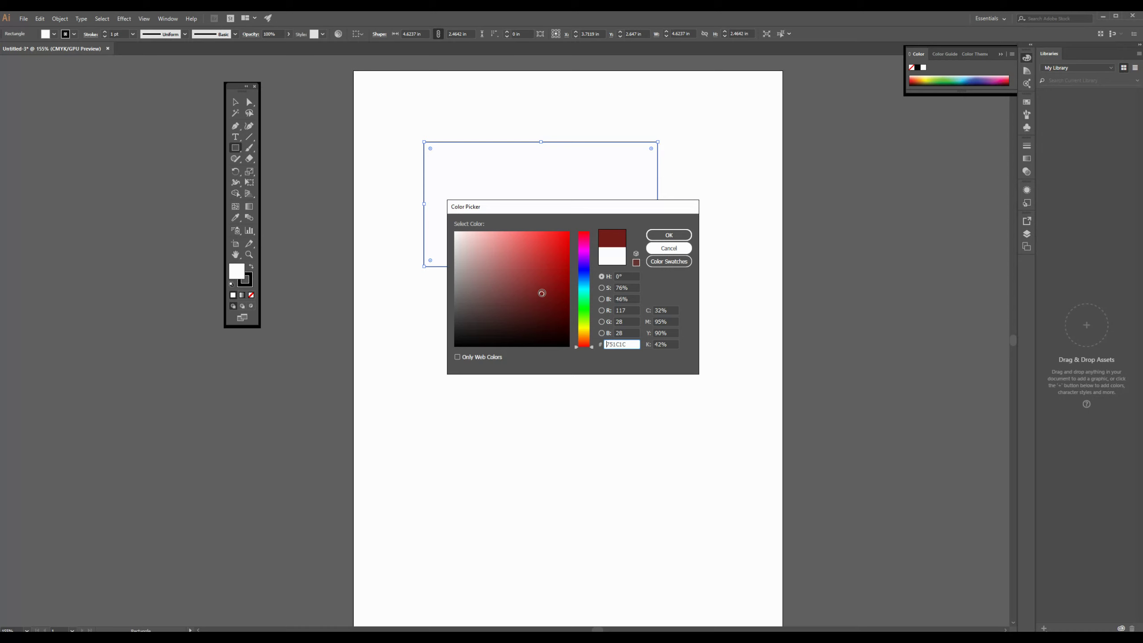
click(671, 235)
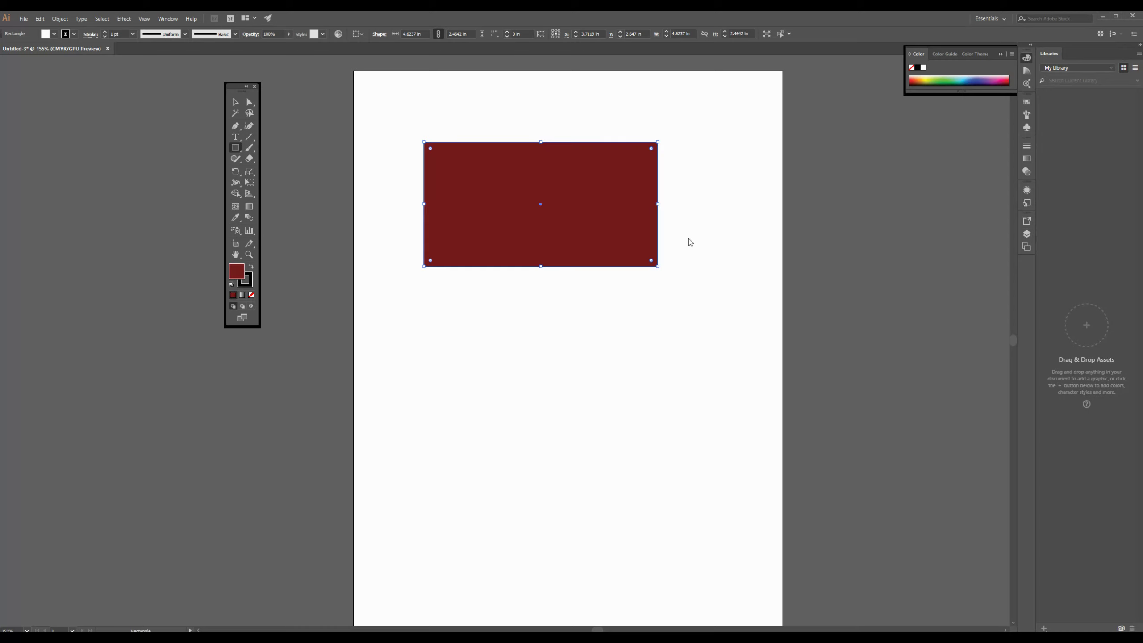
- Set the rectangle's stroke colour to dark blue #251293
click(254, 286)
double_click(250, 287)
drag(576, 280, 578, 267)
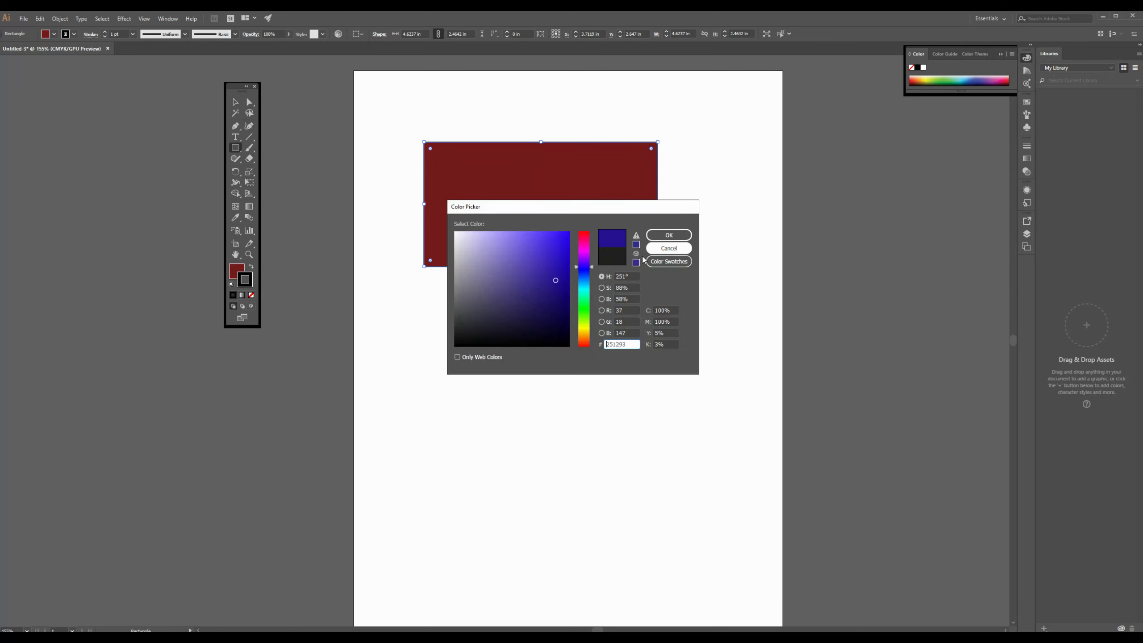
click(674, 235)
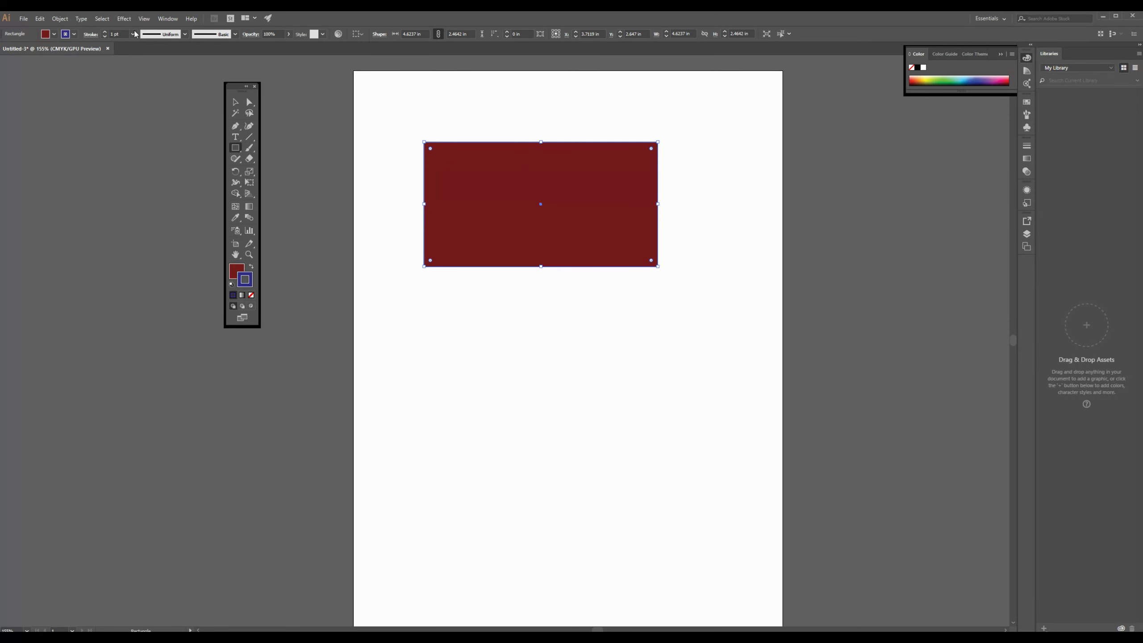
- Increase the rectangle's stroke weight to 14 pt
click(105, 33)
click(105, 32)
click(105, 33)
click(105, 33)
click(105, 32)
click(104, 32)
click(105, 32)
click(104, 32)
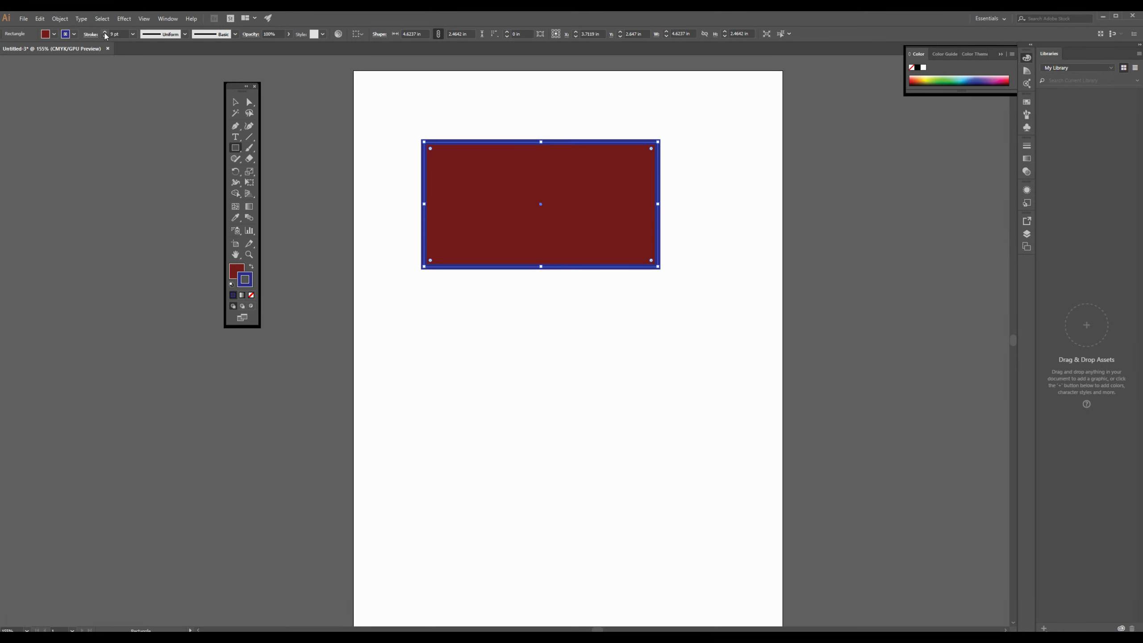
click(105, 33)
click(104, 33)
click(104, 32)
click(104, 32)
click(105, 33)
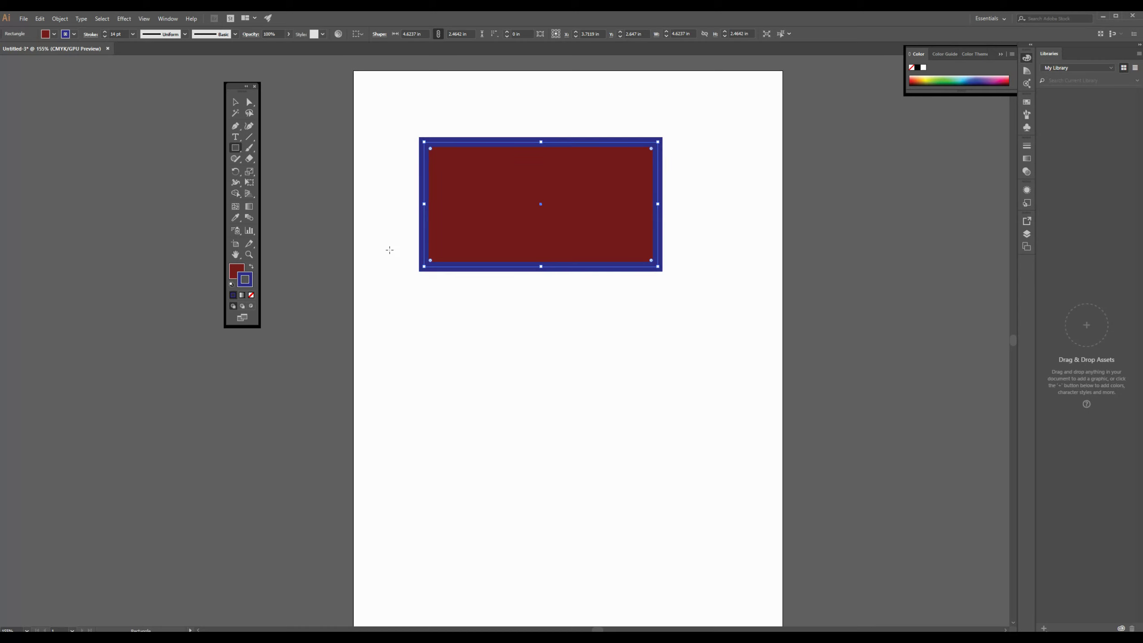
- Move the outlined rectangle up and to the right, near the artboard's upper edge
key(v)
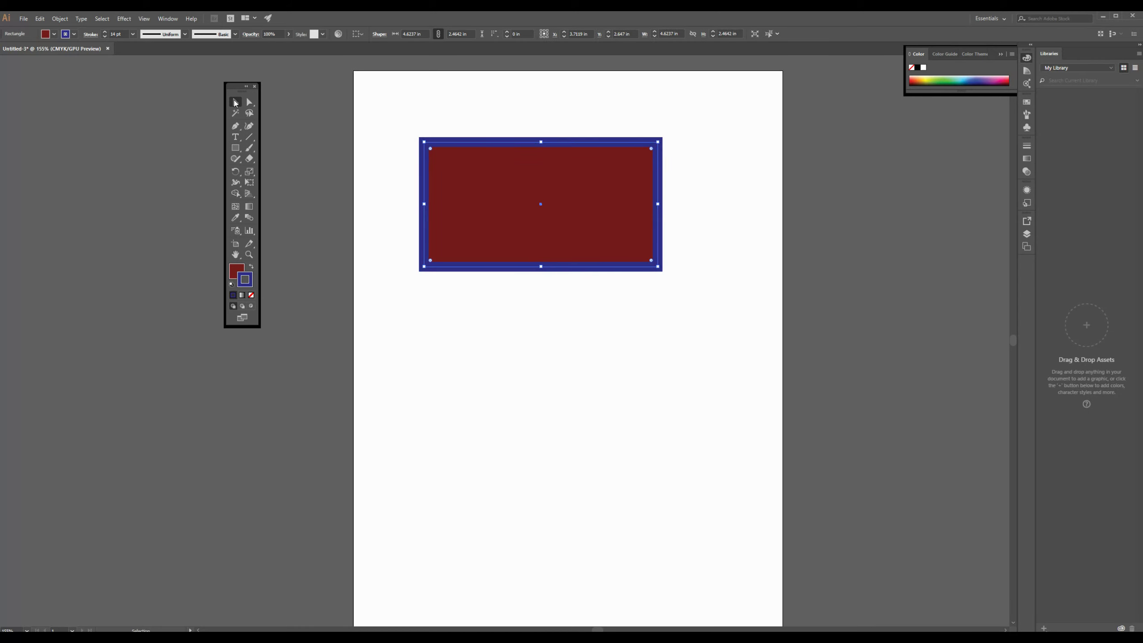
click(620, 324)
drag(576, 221, 631, 176)
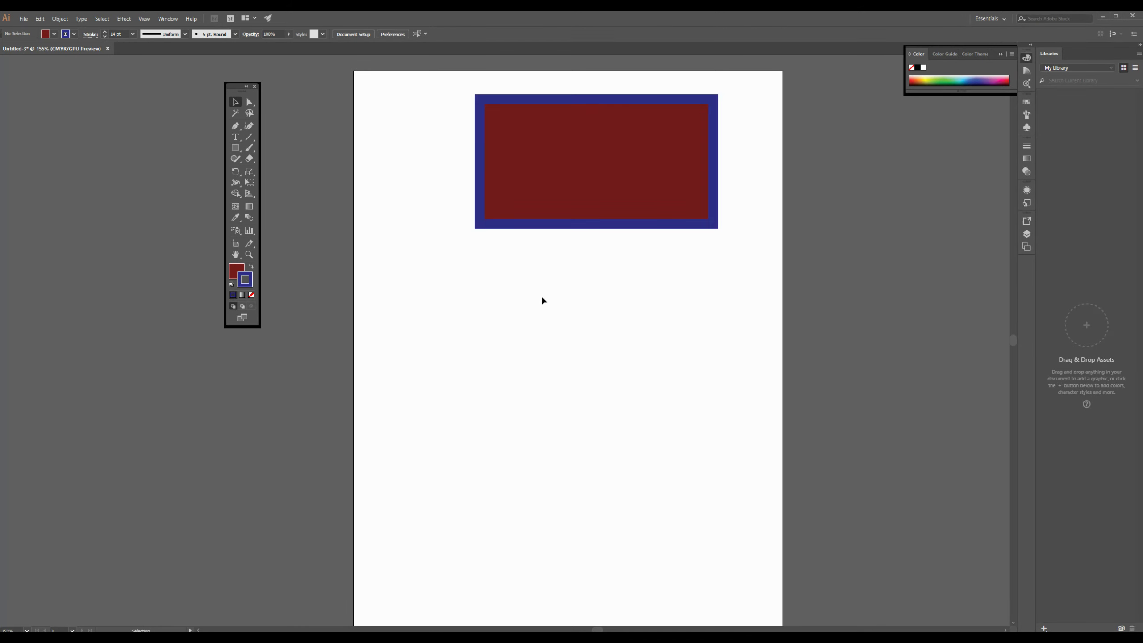
- Draw an ellipse about 3.00 in wide and 2.69 in high below the rectangle
click(236, 149)
drag(238, 151, 284, 164)
mouse_move(486, 283)
mouse_down()
mouse_move(641, 407)
mouse_move(638, 418)
mouse_up()
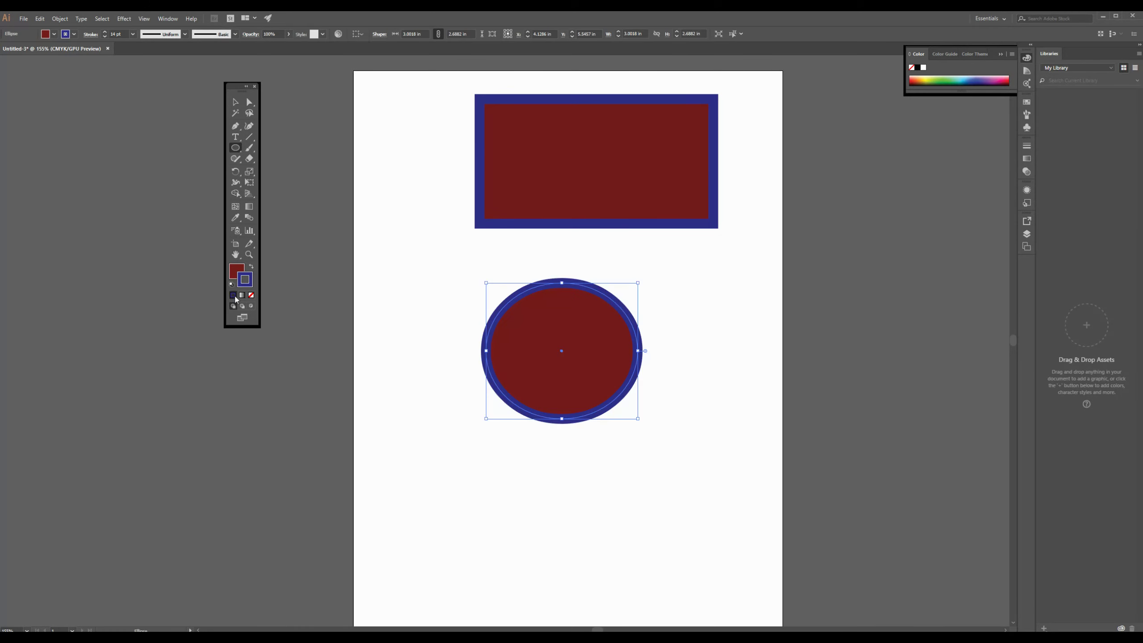
- Reduce the ellipse's stroke weight, and set its stroke to none
click(104, 36)
click(104, 36)
click(105, 36)
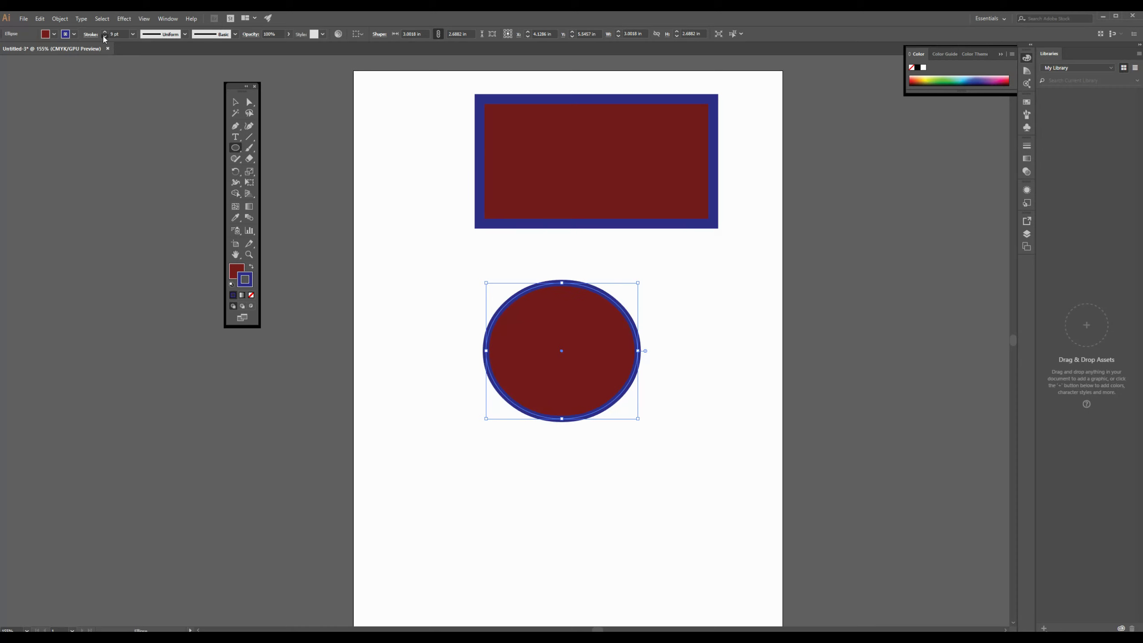
click(105, 37)
click(251, 296)
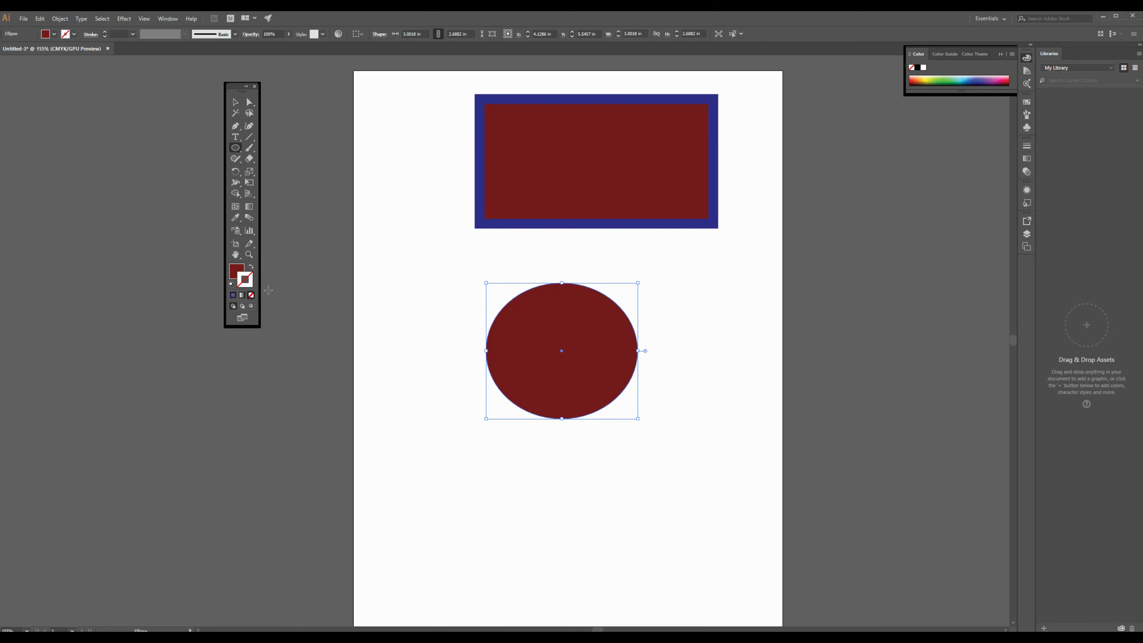
- Move the dark red ellipse slightly up and left, so its left edge lines up with the rectangle's outline
click(432, 312)
click(586, 348)
click(235, 102)
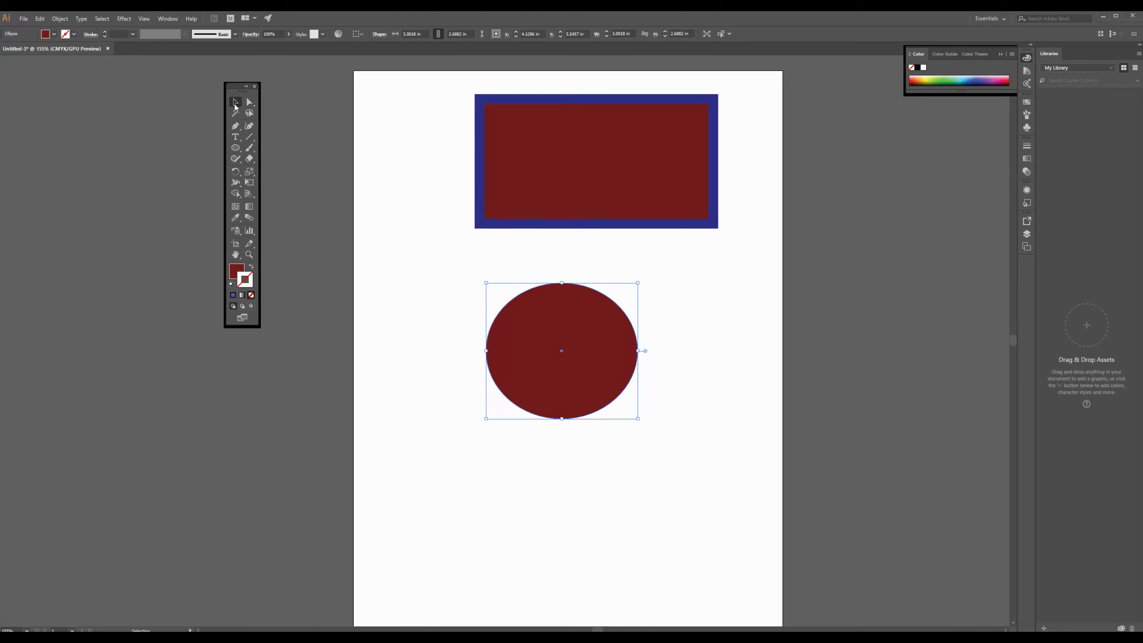
drag(553, 318, 682, 300)
drag(553, 318, 542, 303)
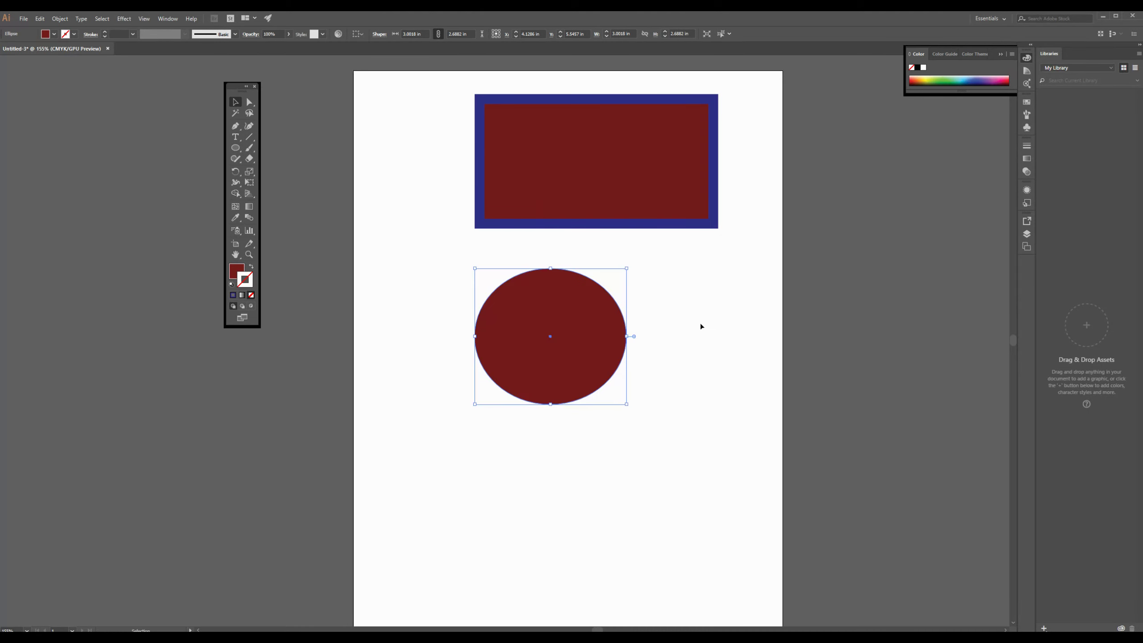
- Remove the ellipse's fill, and reselect the invisible ellipse to move it slightly left and down by its path
key(x)
click(251, 297)
click(529, 332)
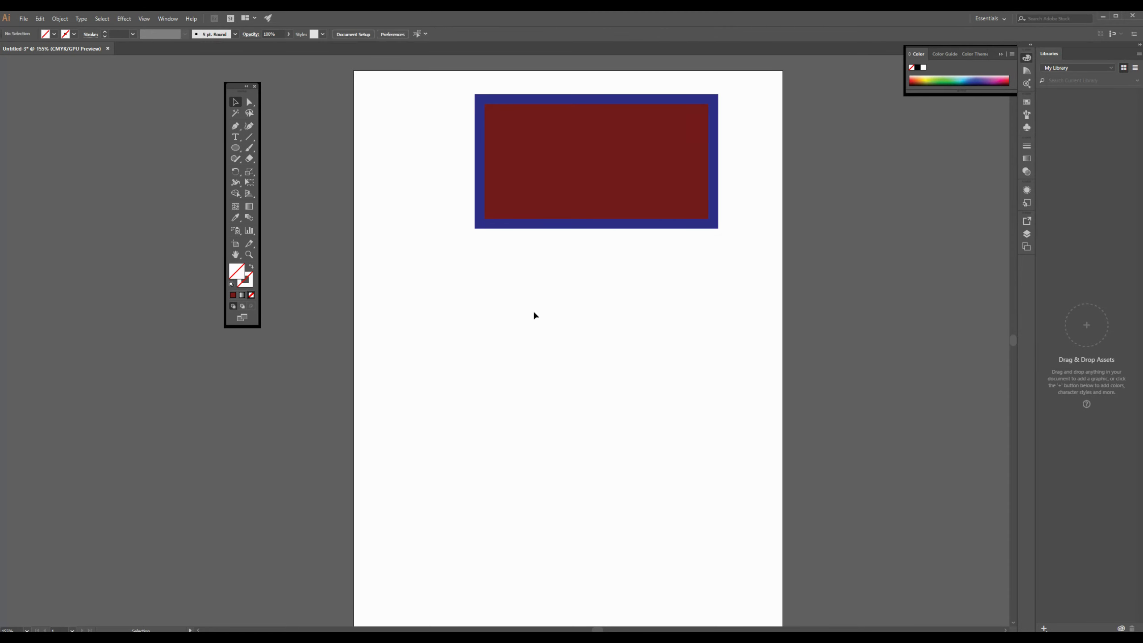
drag(534, 314, 512, 230)
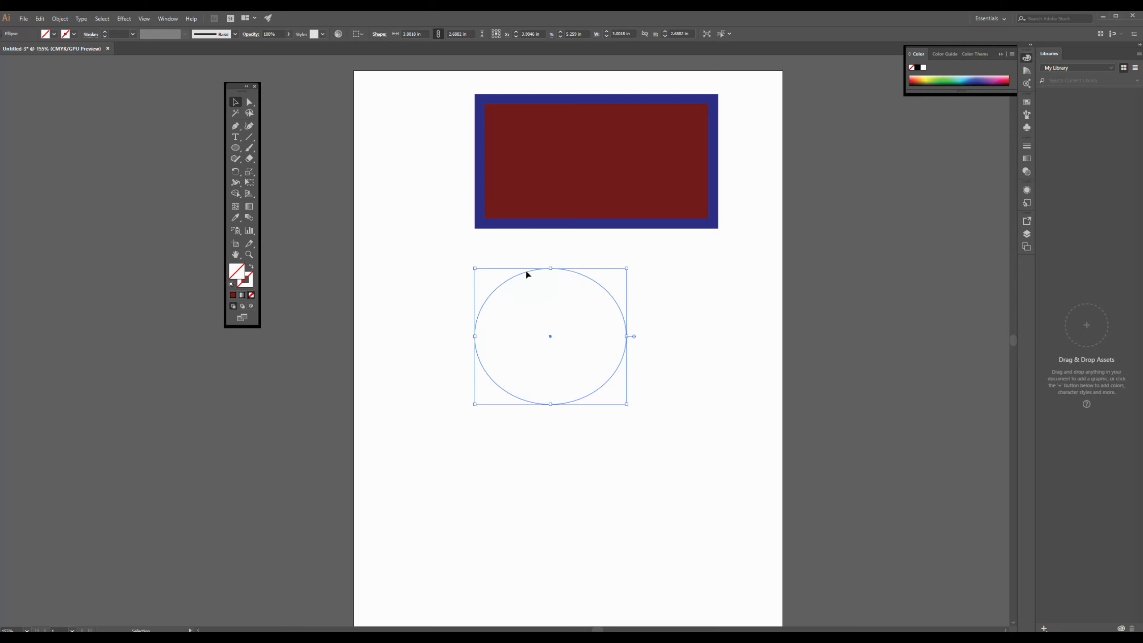
mouse_move(527, 273)
mouse_down()
mouse_move(582, 270)
mouse_move(527, 272)
mouse_up()
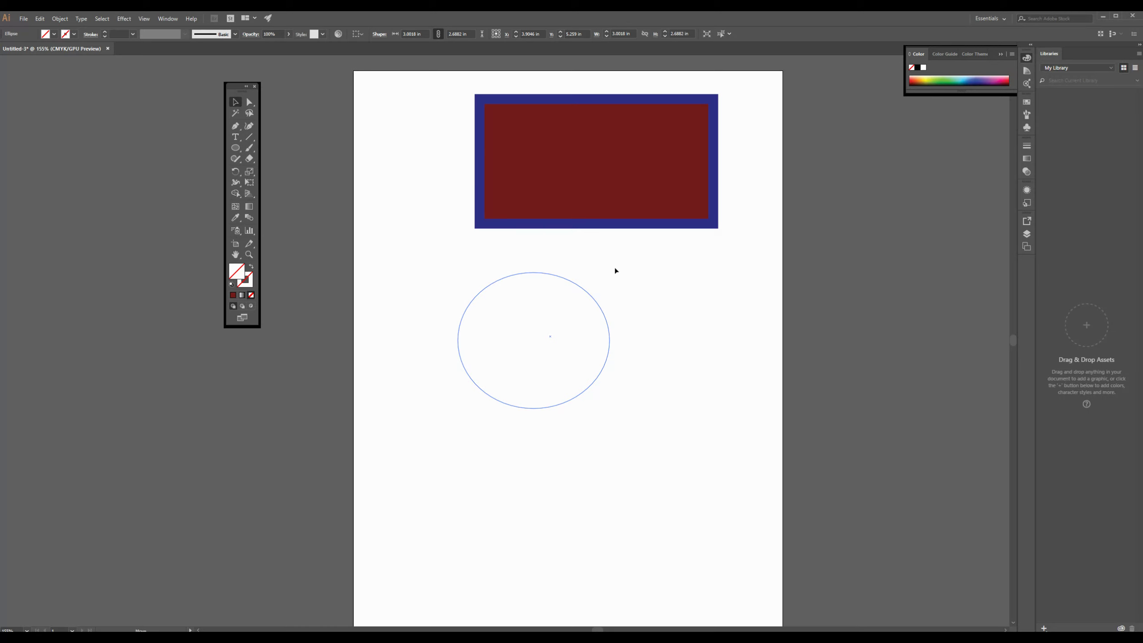
- Apply the last-used dark red as a 1 pt stroke on the unfilled ellipse, and move it slightly right by its outline
click(250, 284)
click(234, 296)
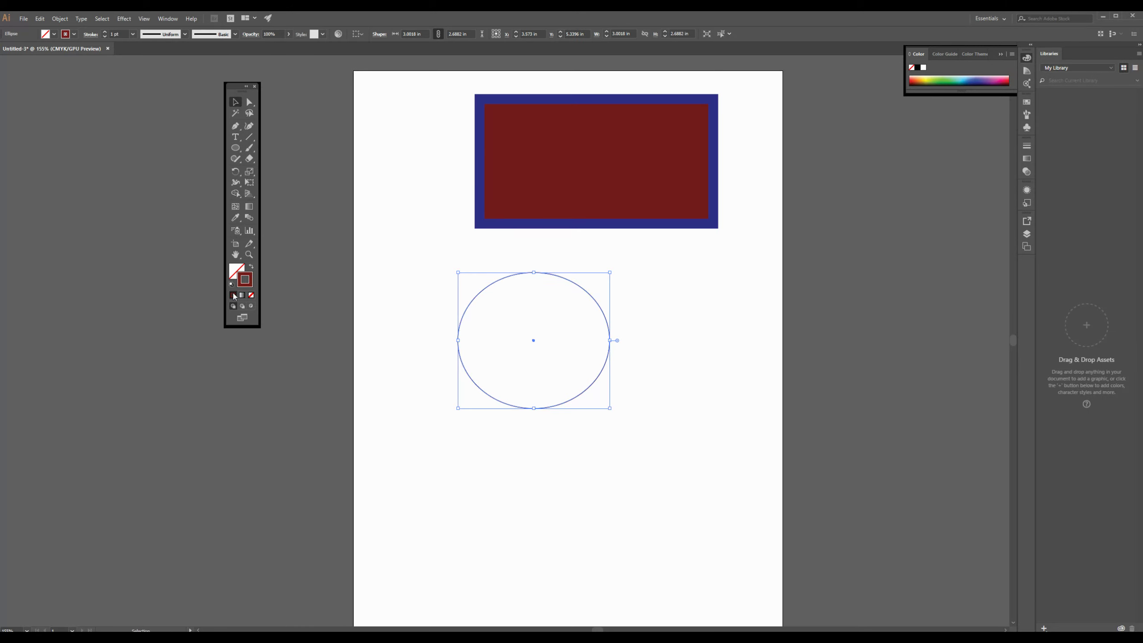
click(682, 292)
drag(581, 292, 608, 301)
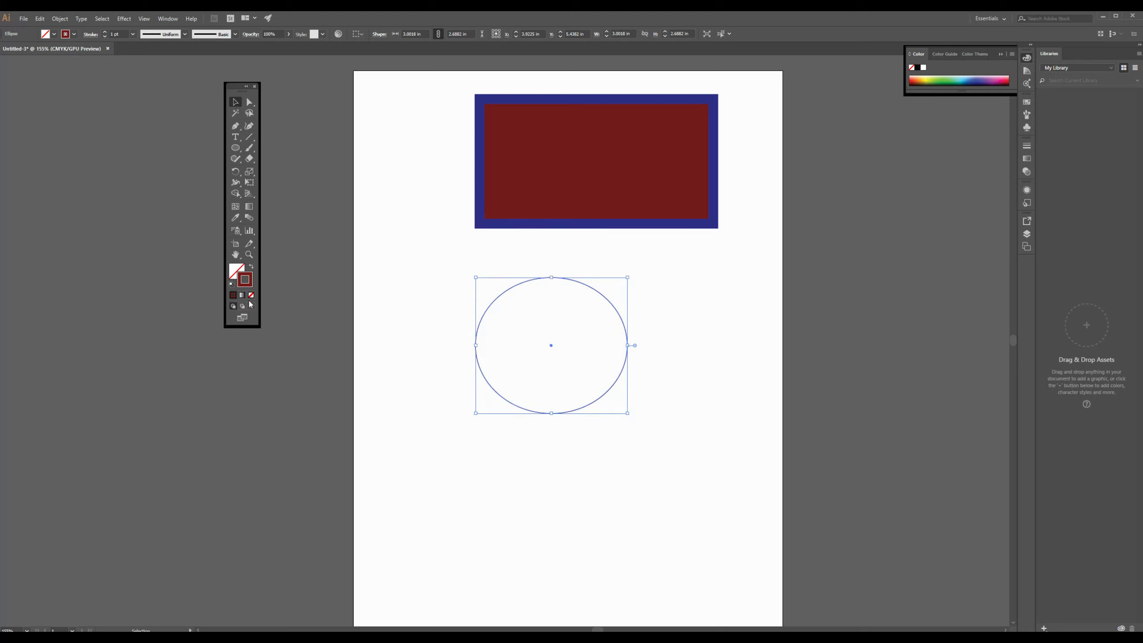
- Fill the ellipse below the rectangle with blue #1822D1
click(236, 271)
double_click(236, 273)
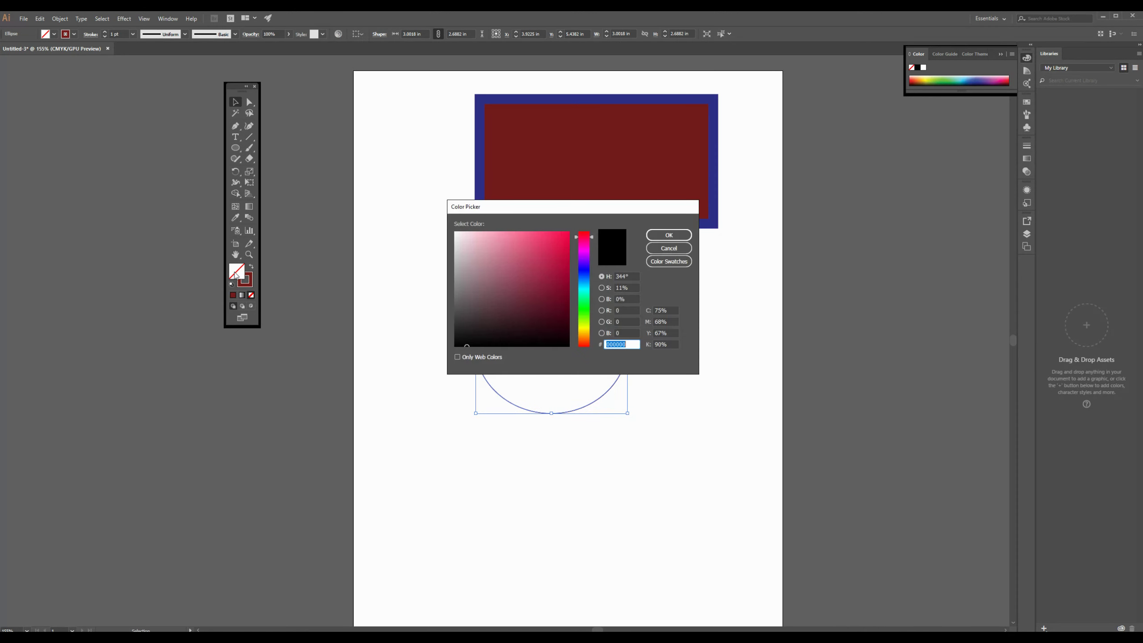
click(583, 271)
click(566, 251)
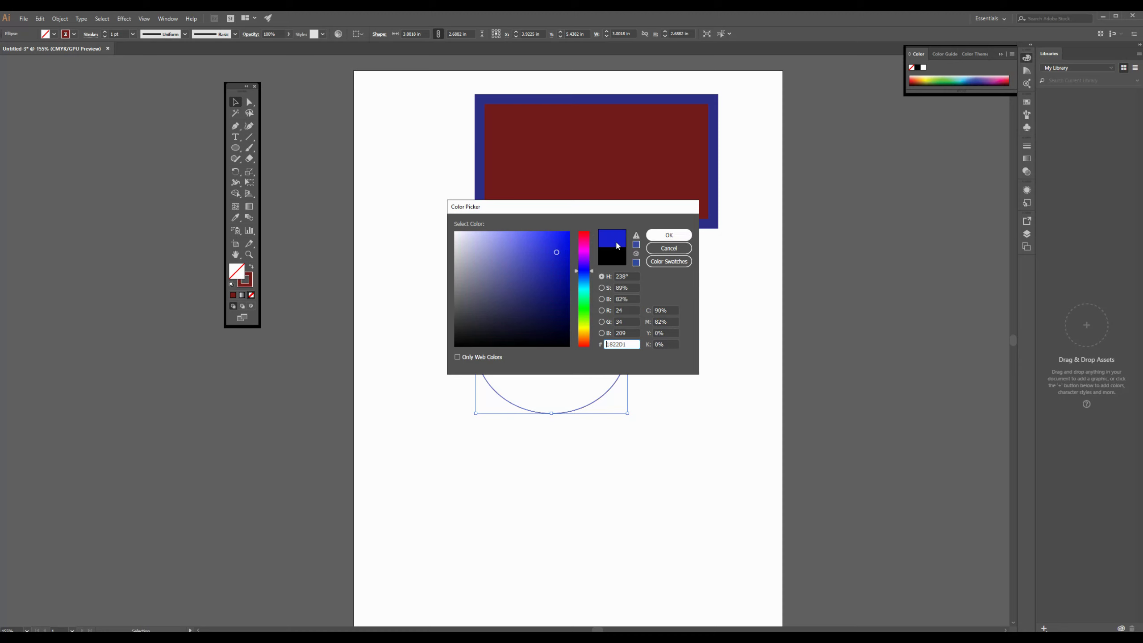
key(Return)
- Remove the blue ellipse's stroke, and move the ellipse toward the artboard's left edge below the rectangle
click(245, 279)
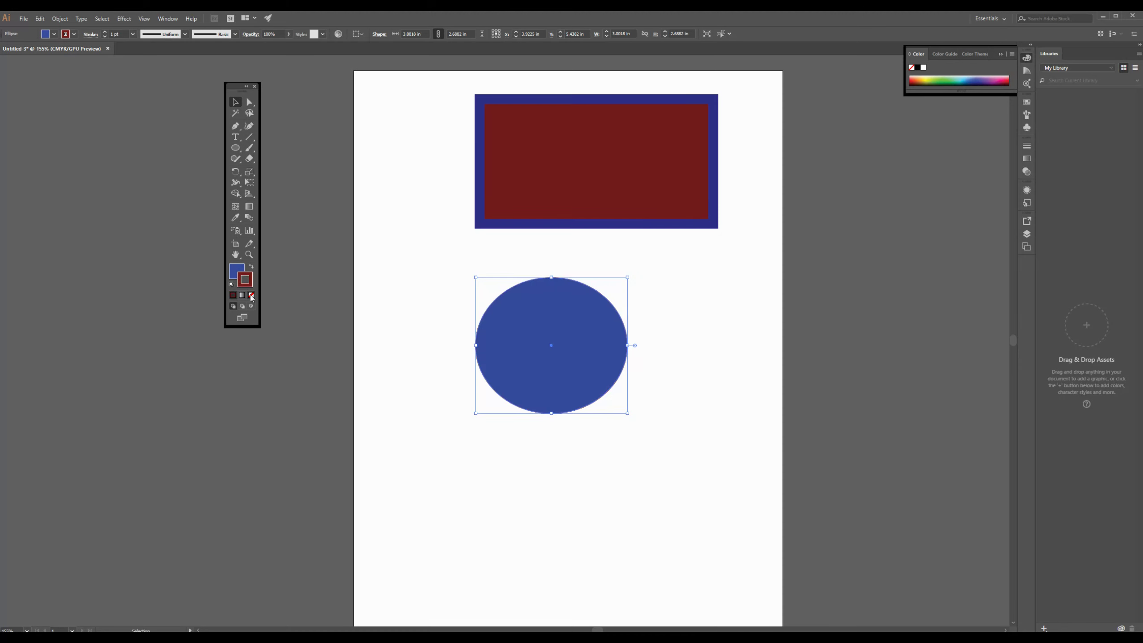
click(251, 295)
drag(626, 346, 548, 331)
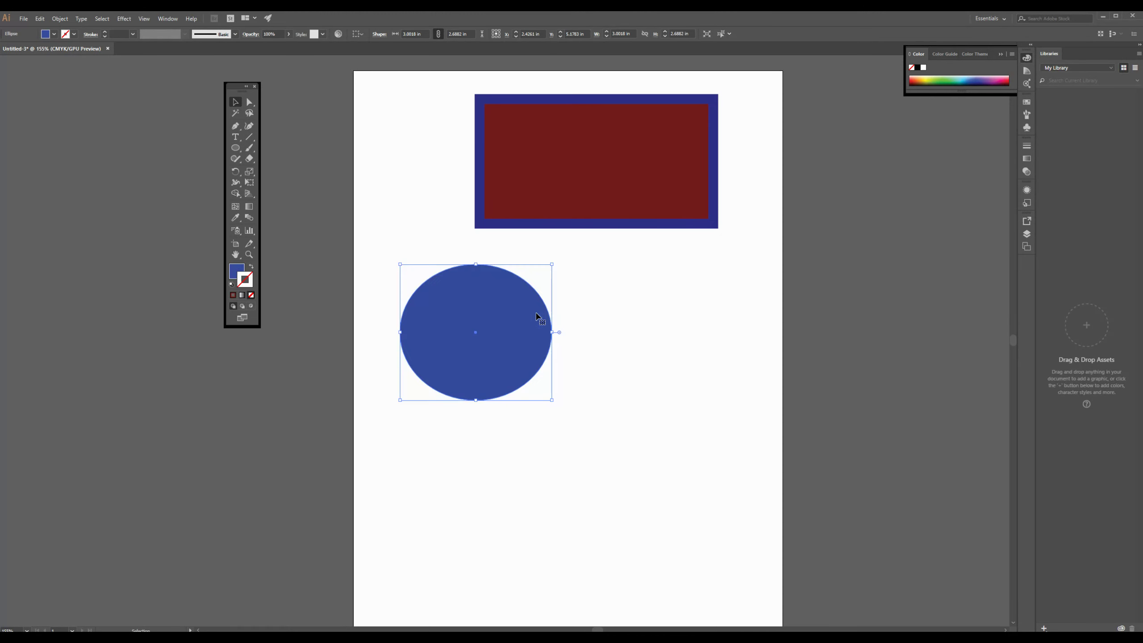
- Draw a second ellipse about 1.94 in wide and 2.05 in high right of the blue one, and fill it with green #3DB85C
click(309, 152)
click(235, 148)
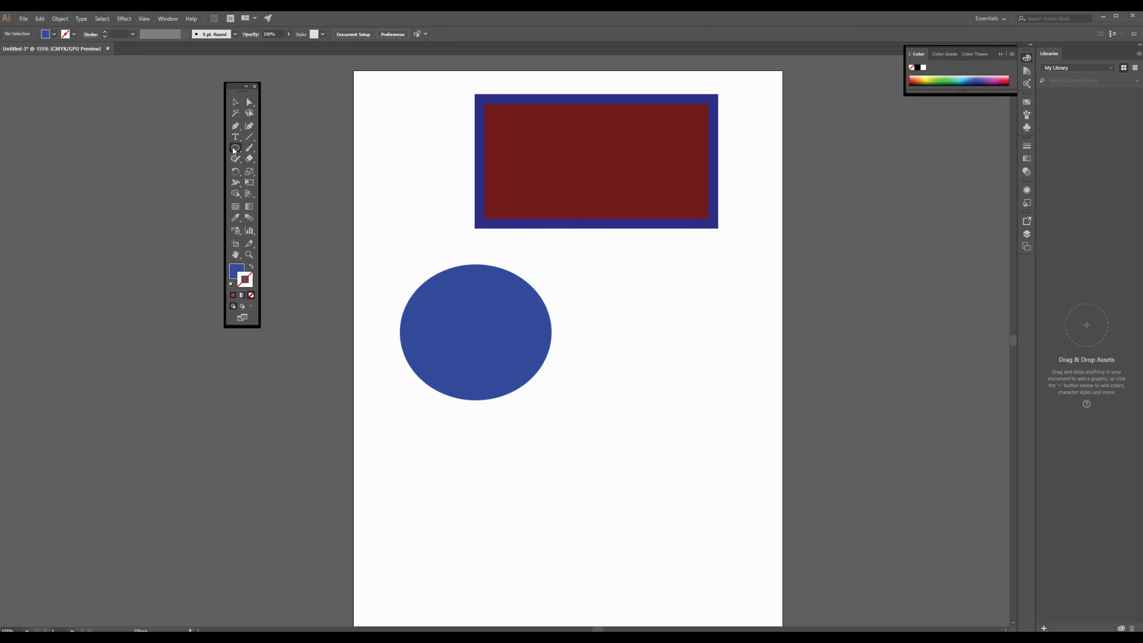
mouse_move(609, 336)
mouse_down()
mouse_move(706, 404)
mouse_move(706, 439)
mouse_up()
click(235, 271)
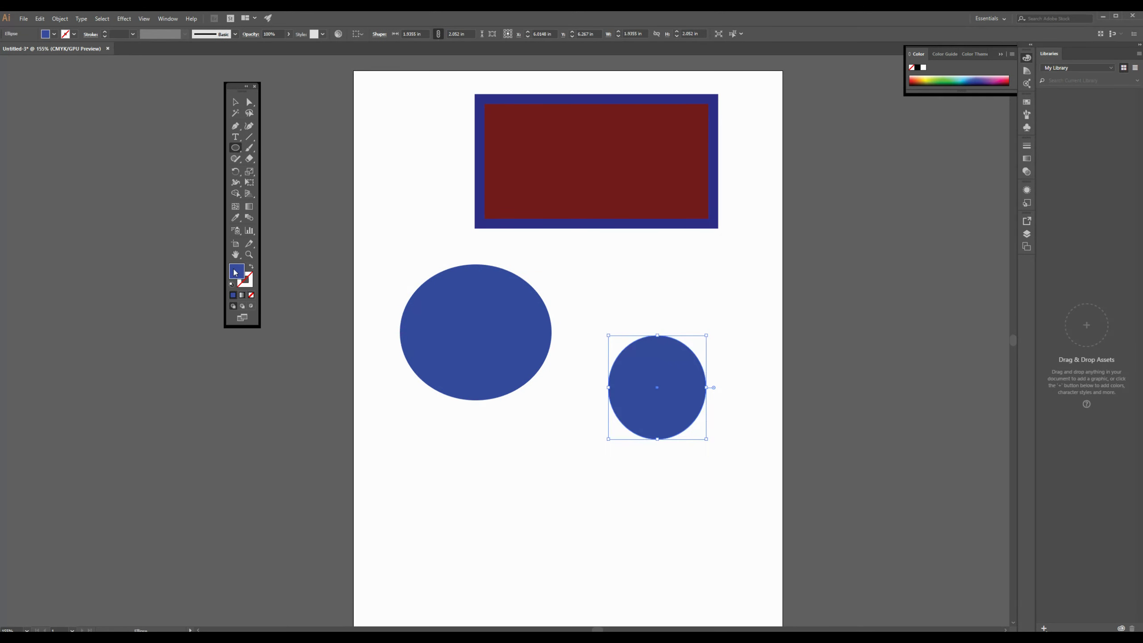
double_click(235, 272)
text(3DB85C)
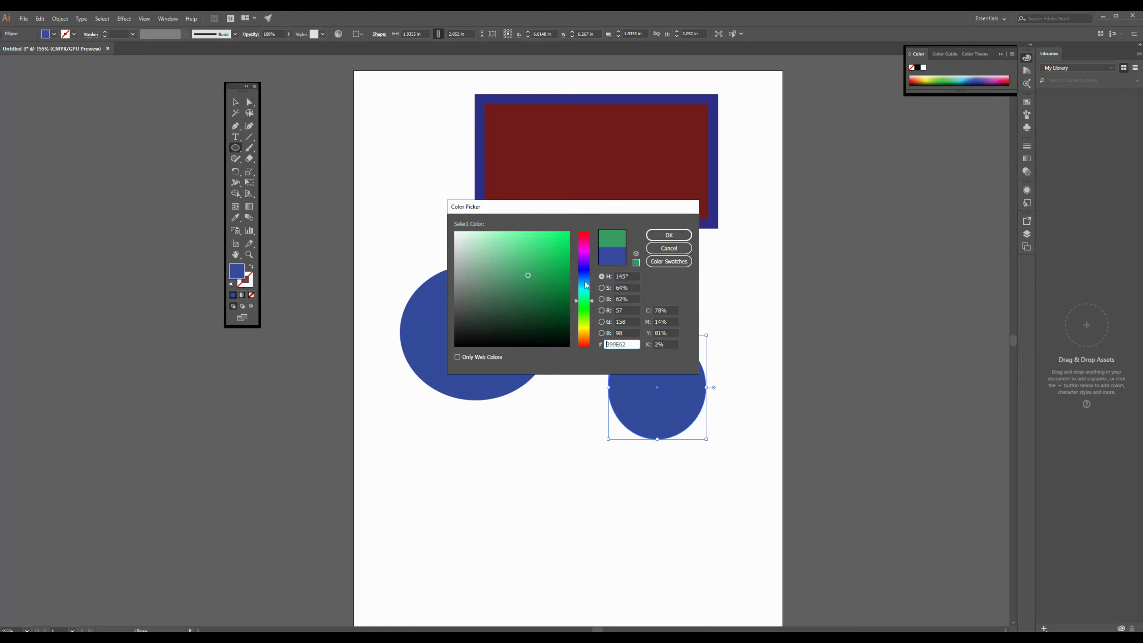
click(669, 234)
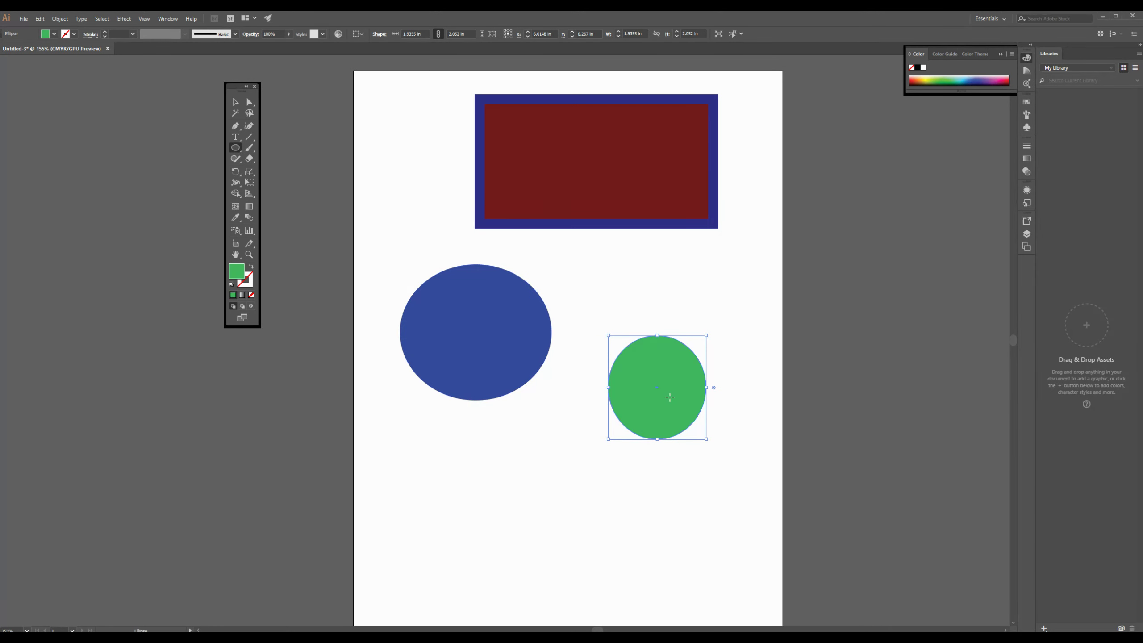
- Move the green ellipse over the blue one, and back out to sit level on its right side
key(v)
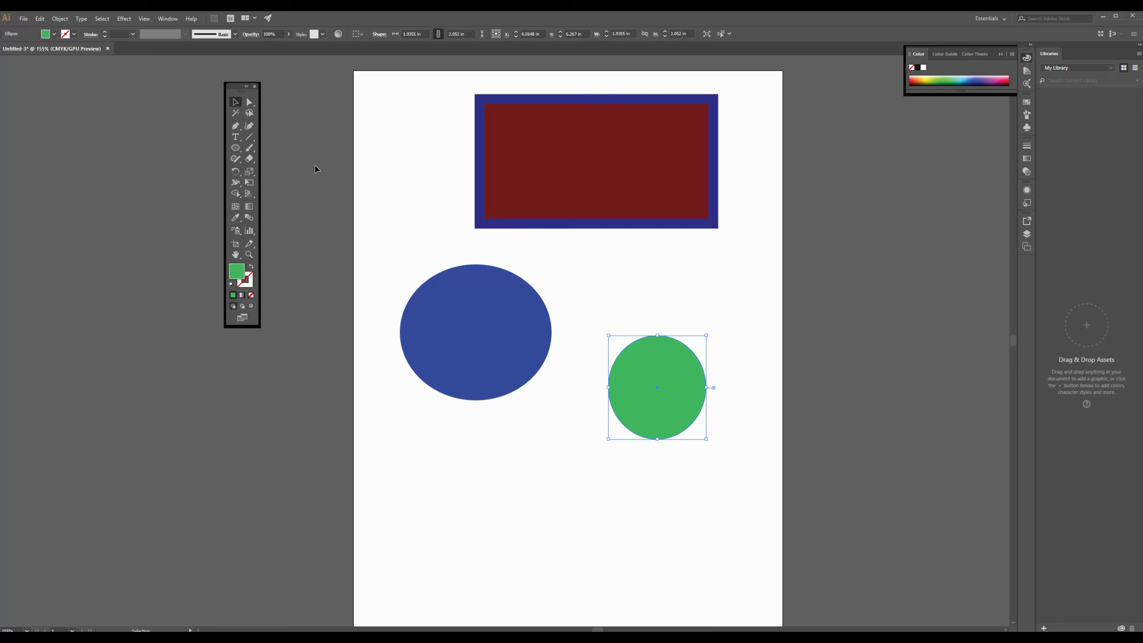
click(315, 169)
key(ctrl+z)
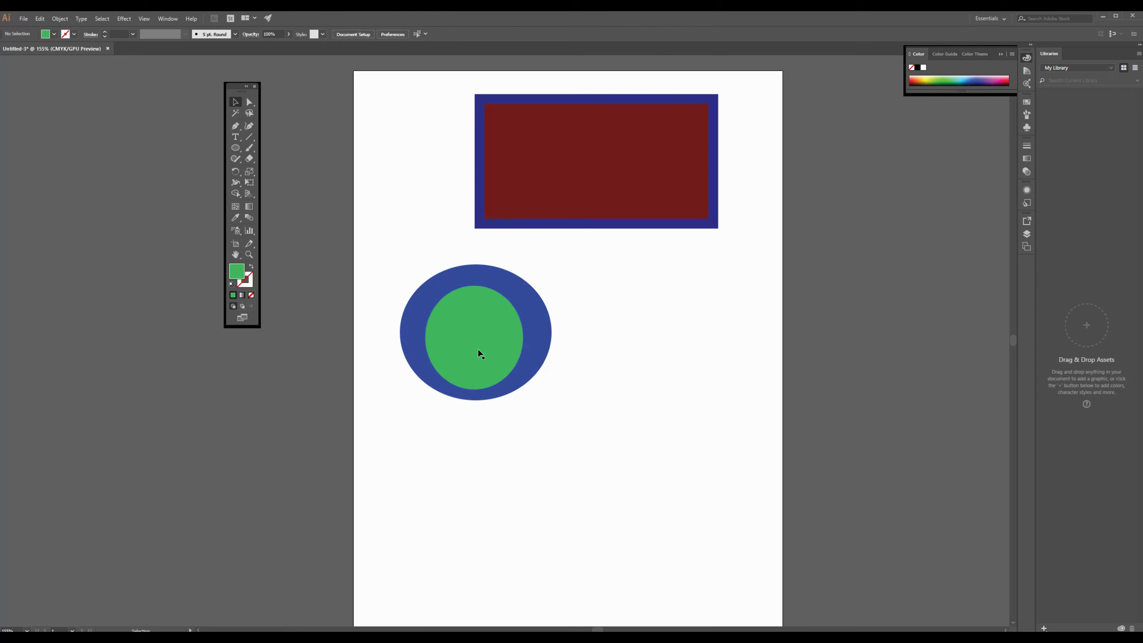
drag(480, 352, 667, 343)
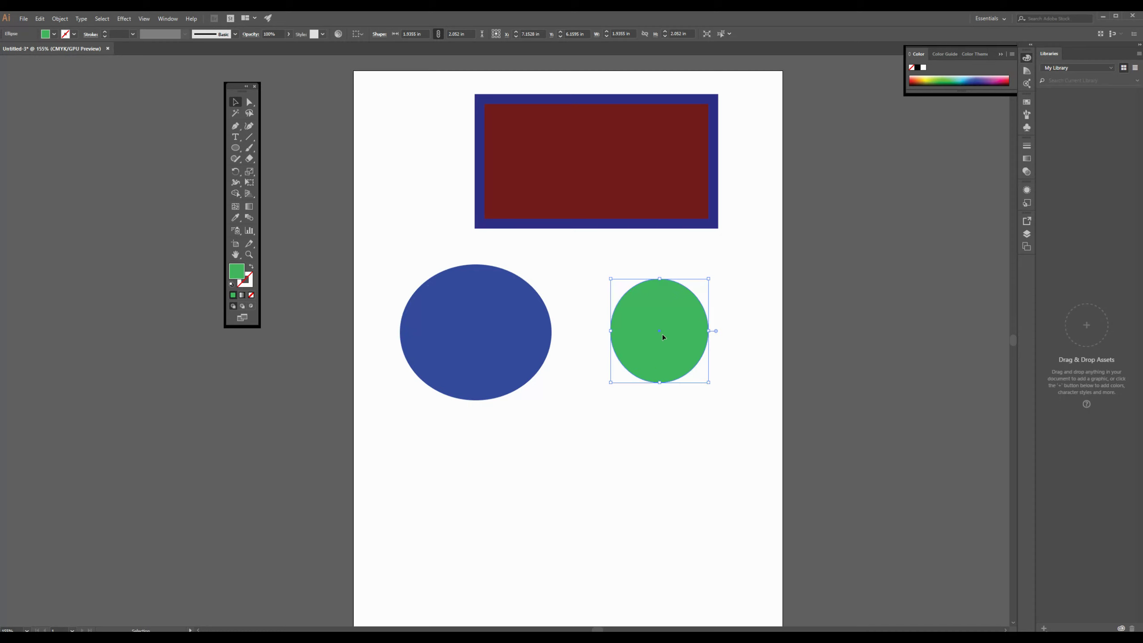
- Move the green ellipse onto the blue one so it sits roughly centered inside it
click(744, 318)
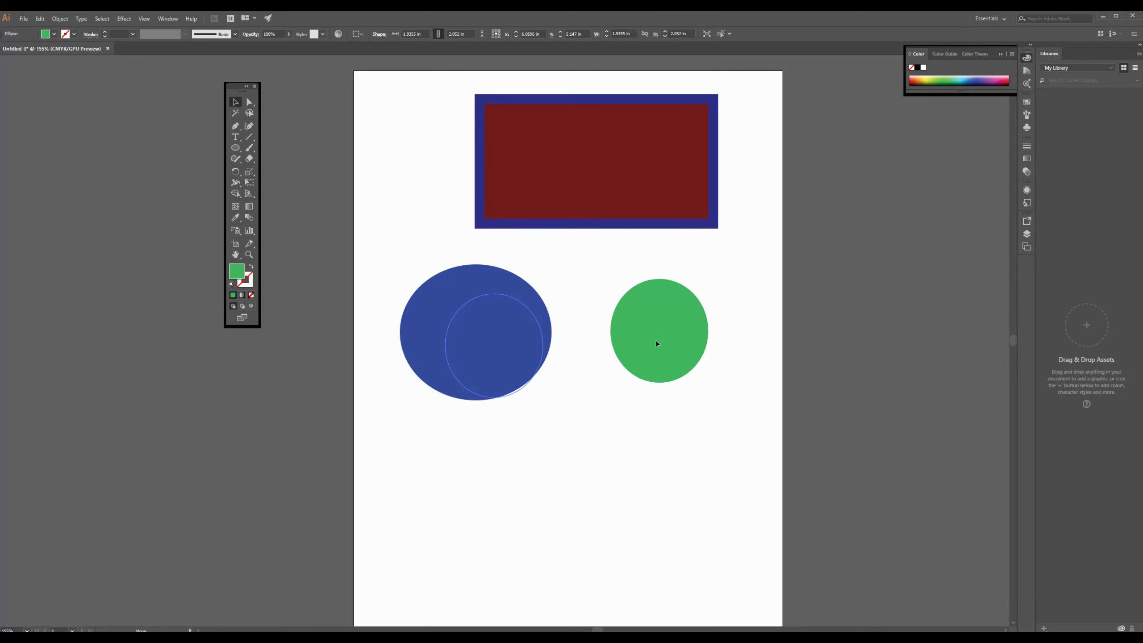
drag(483, 333, 482, 333)
click(691, 375)
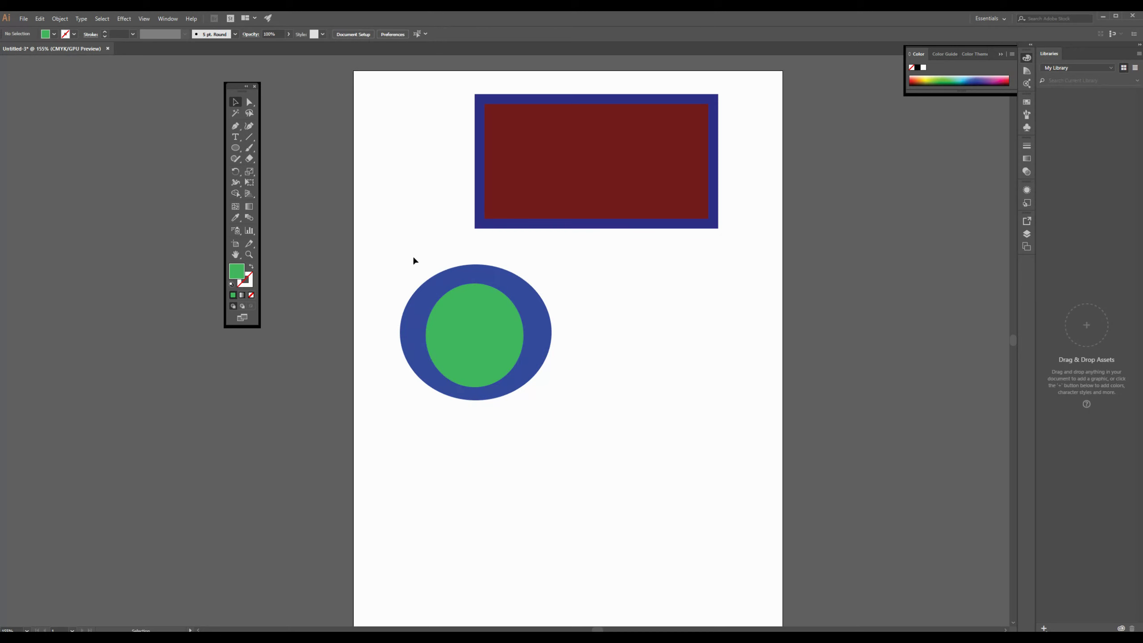
- Select the blue and green ellipses together and subtract the green one from the blue one with Pathfinder's Minus Front
click(457, 276)
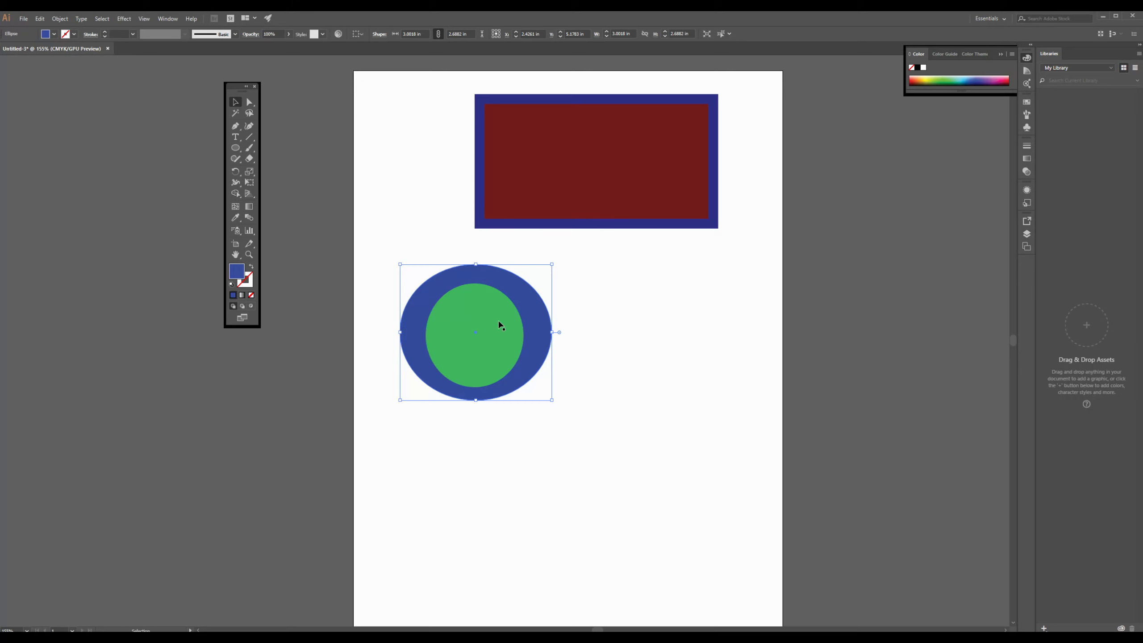
shift+click(491, 335)
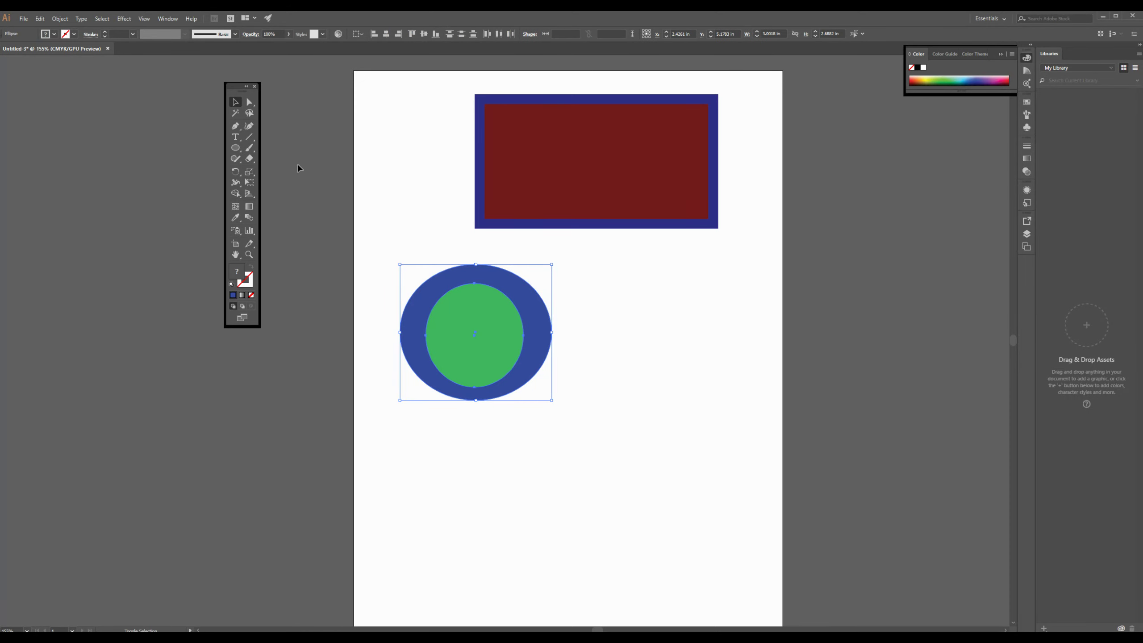
click(173, 23)
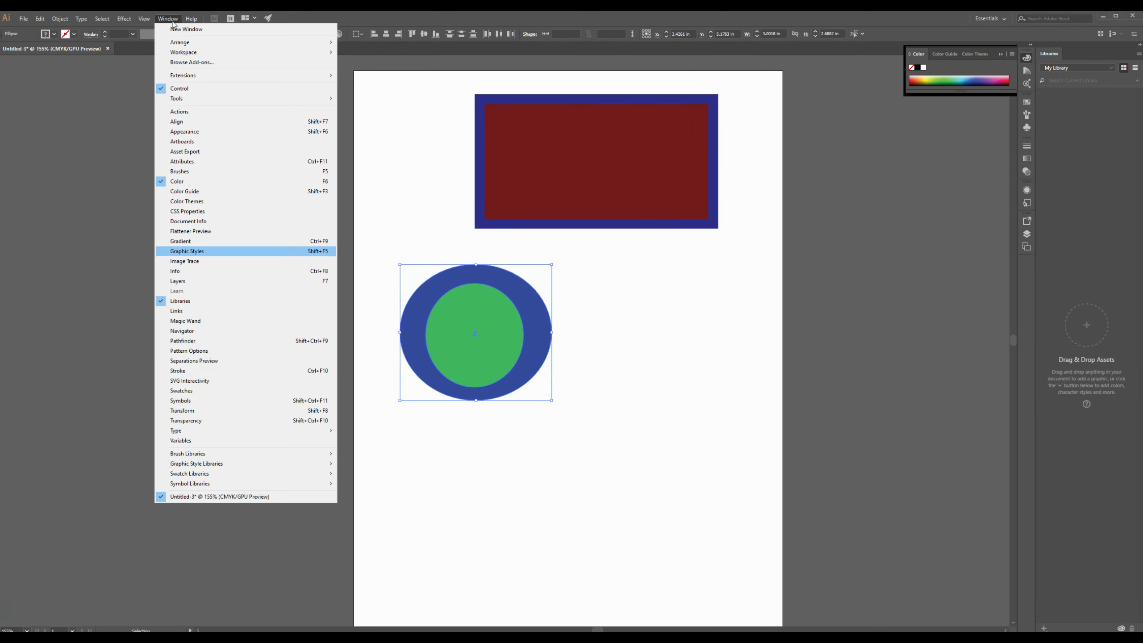
click(182, 340)
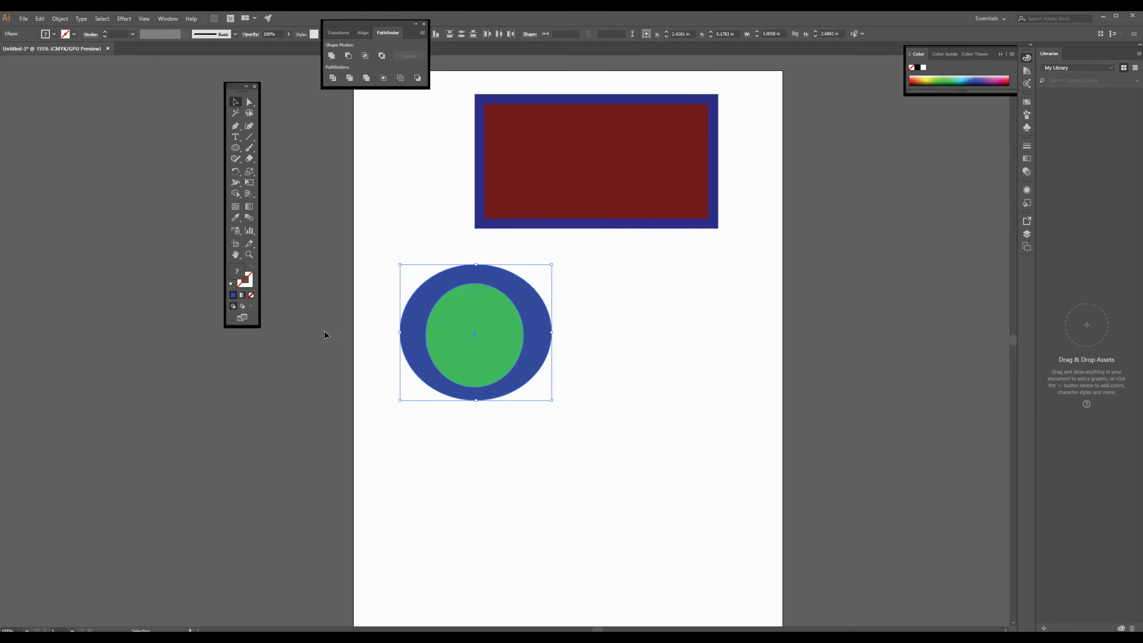
click(349, 56)
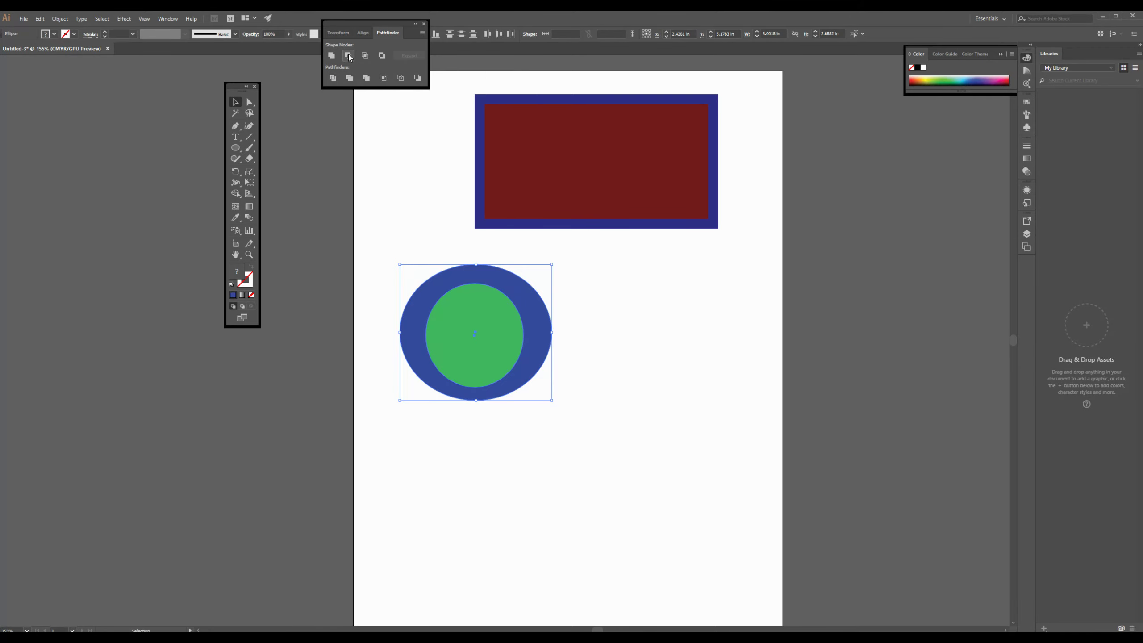
click(451, 194)
- Move the blue ring over the right end of the red rectangle and rotate it roughly a quarter turn
drag(541, 321, 730, 161)
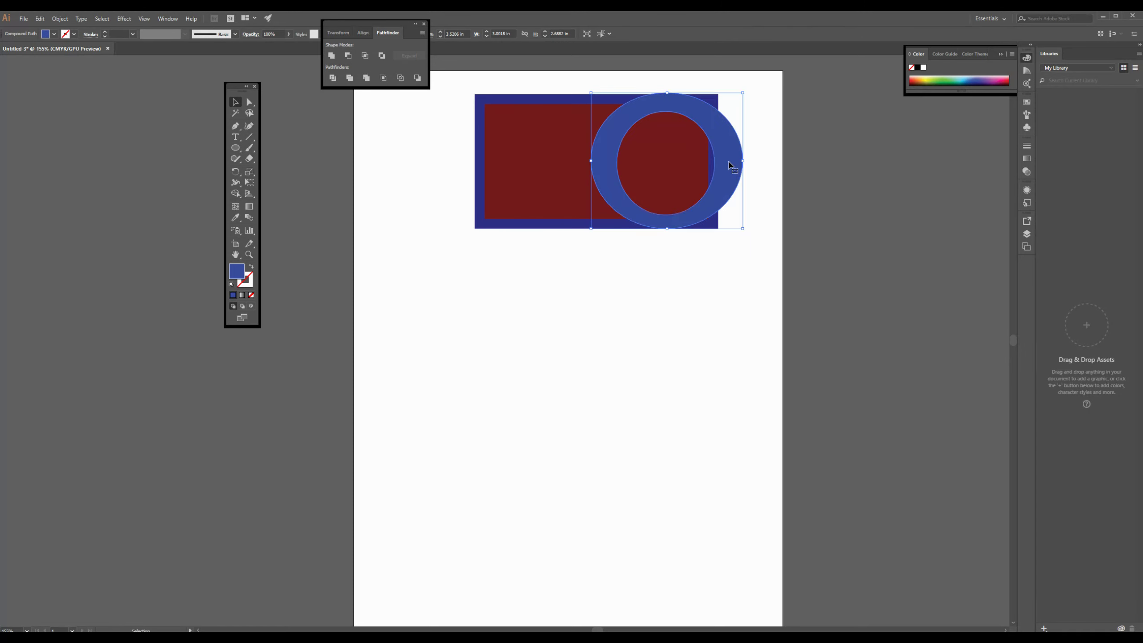
drag(738, 239, 682, 282)
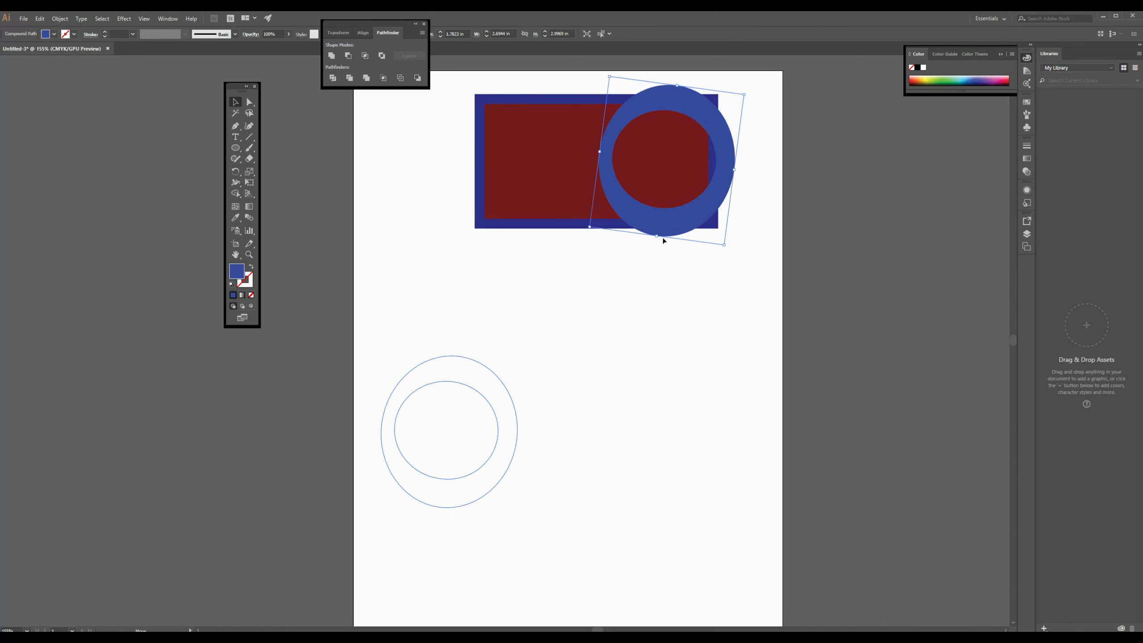
- Move the blue ring off the rectangle to the artboard's left side, and reposition it below the rectangle's left half
drag(663, 240, 417, 365)
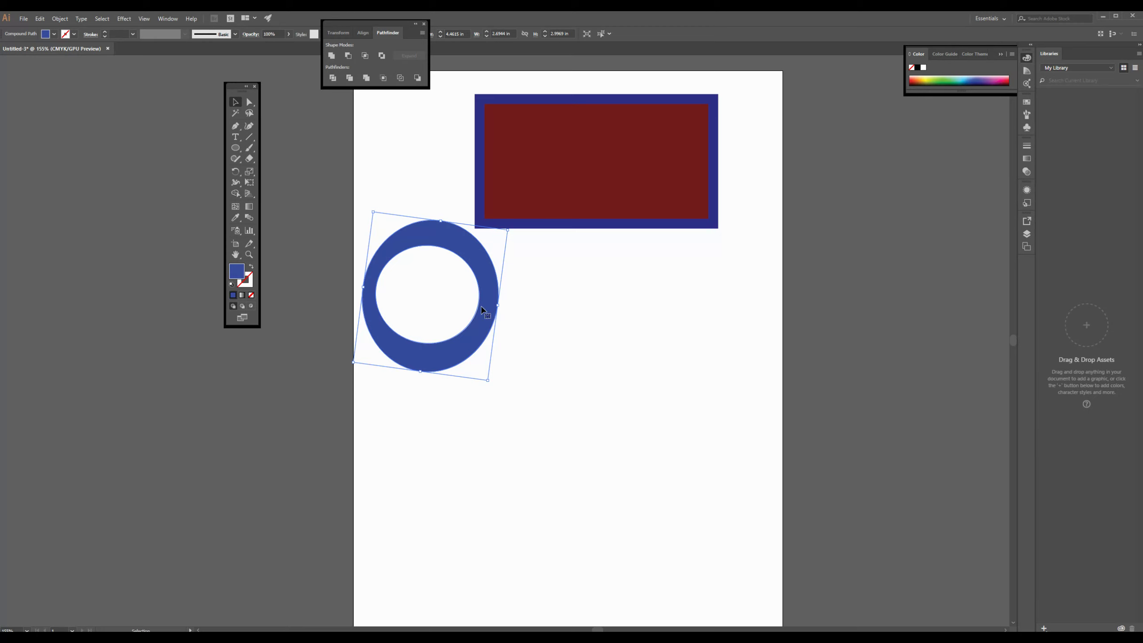
click(426, 208)
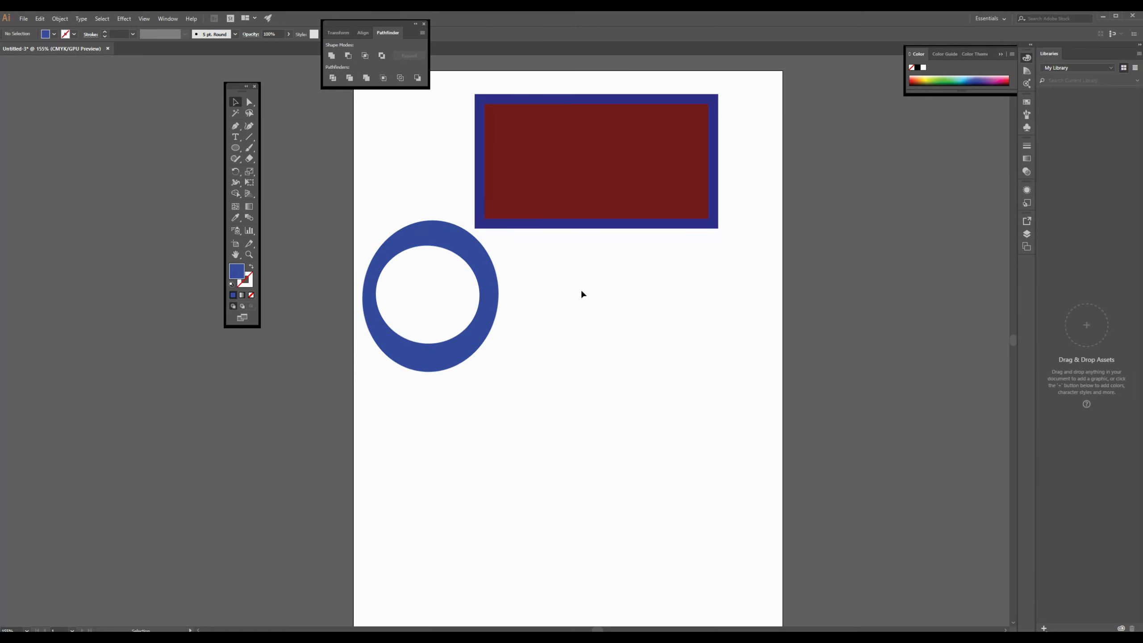
drag(418, 238, 560, 303)
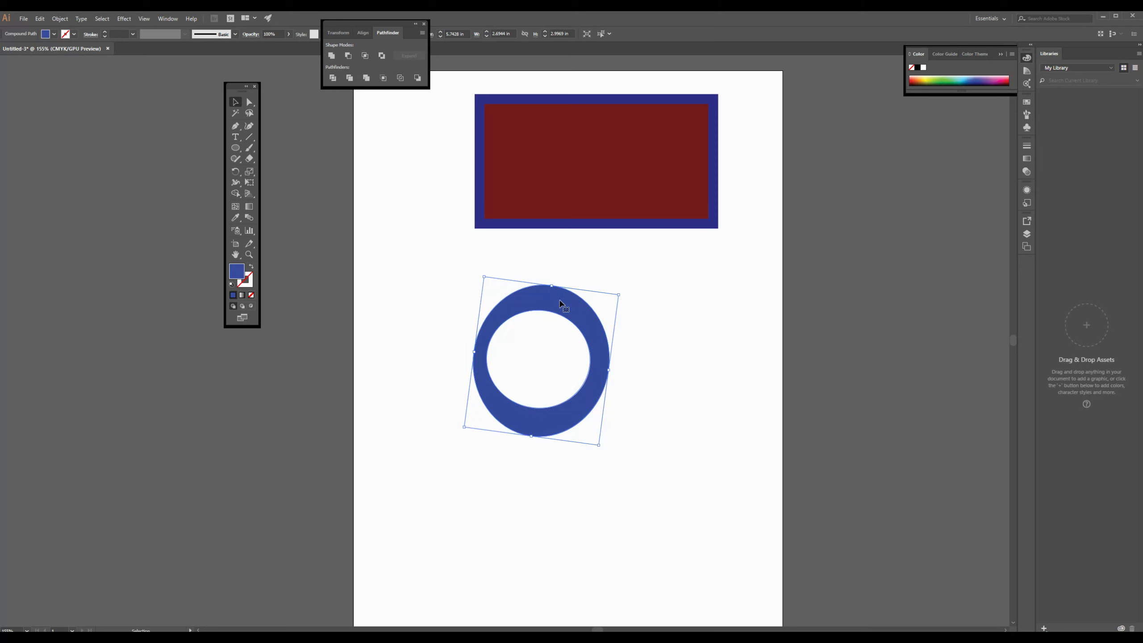